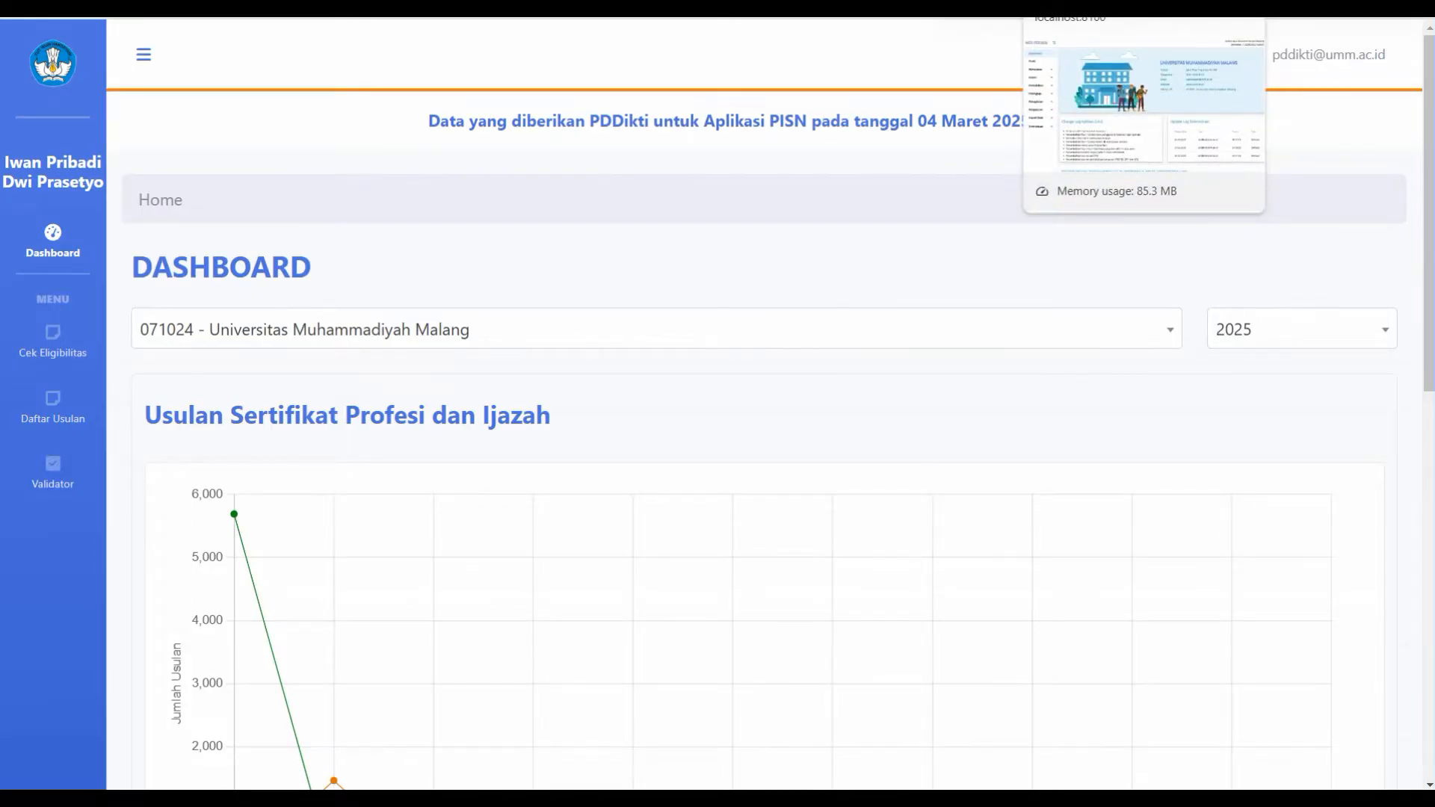
Step: Glance at the Neo Feeder tab, then go to PISN's Cek Eligibilitas page
left_click(1076, 4)
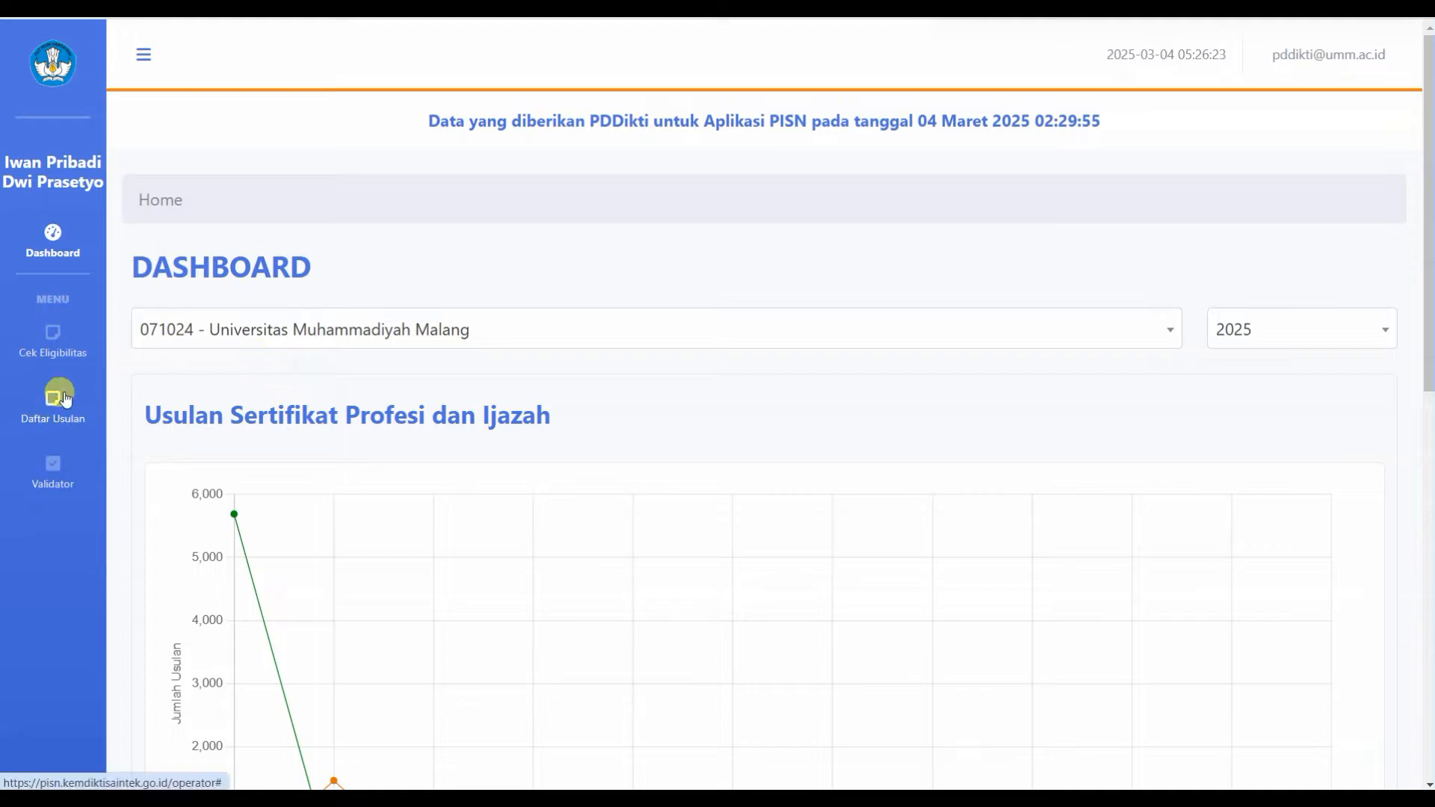
left_click(60, 342)
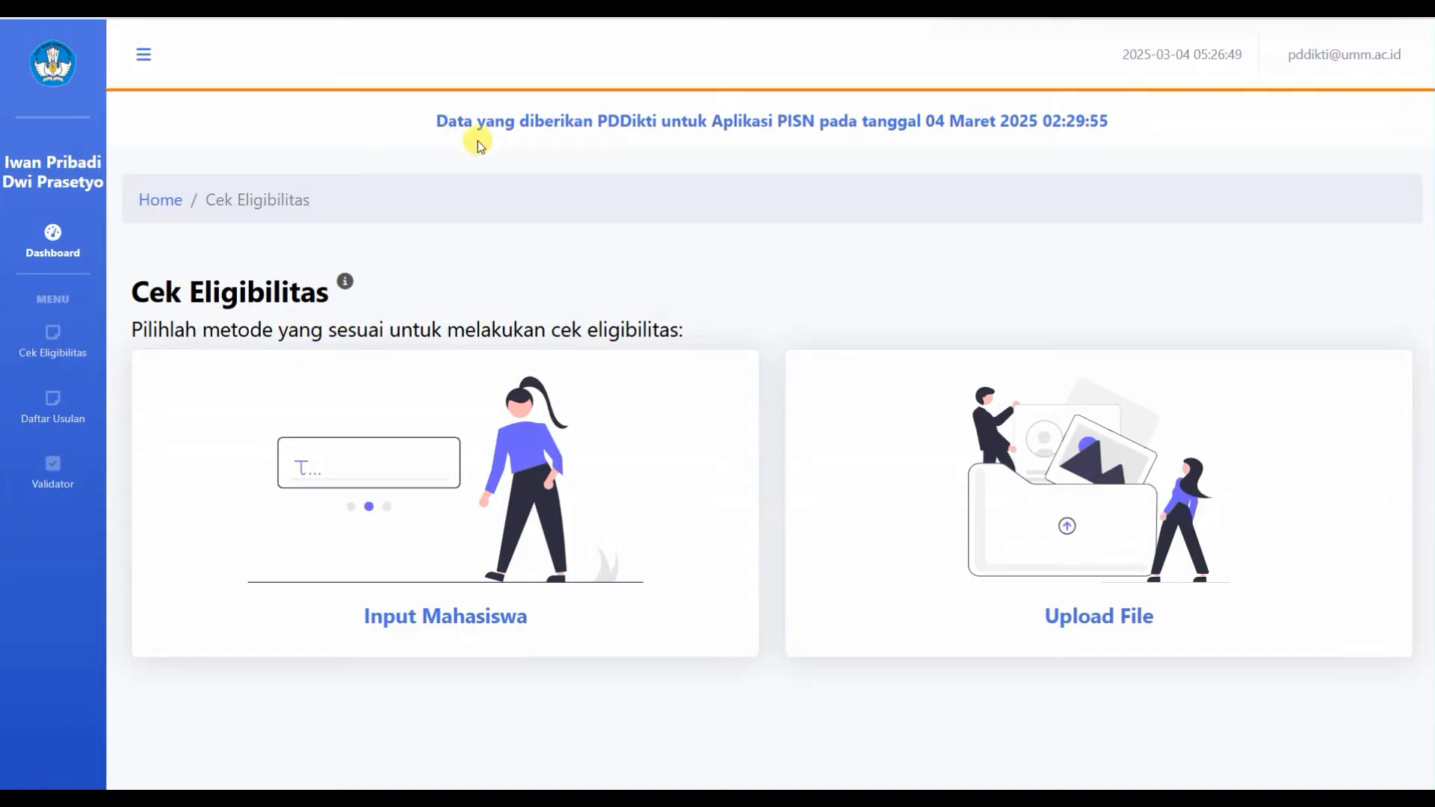
left_click_drag(429, 132, 1120, 140)
left_click(1121, 138)
left_click_drag(1047, 123, 1091, 124)
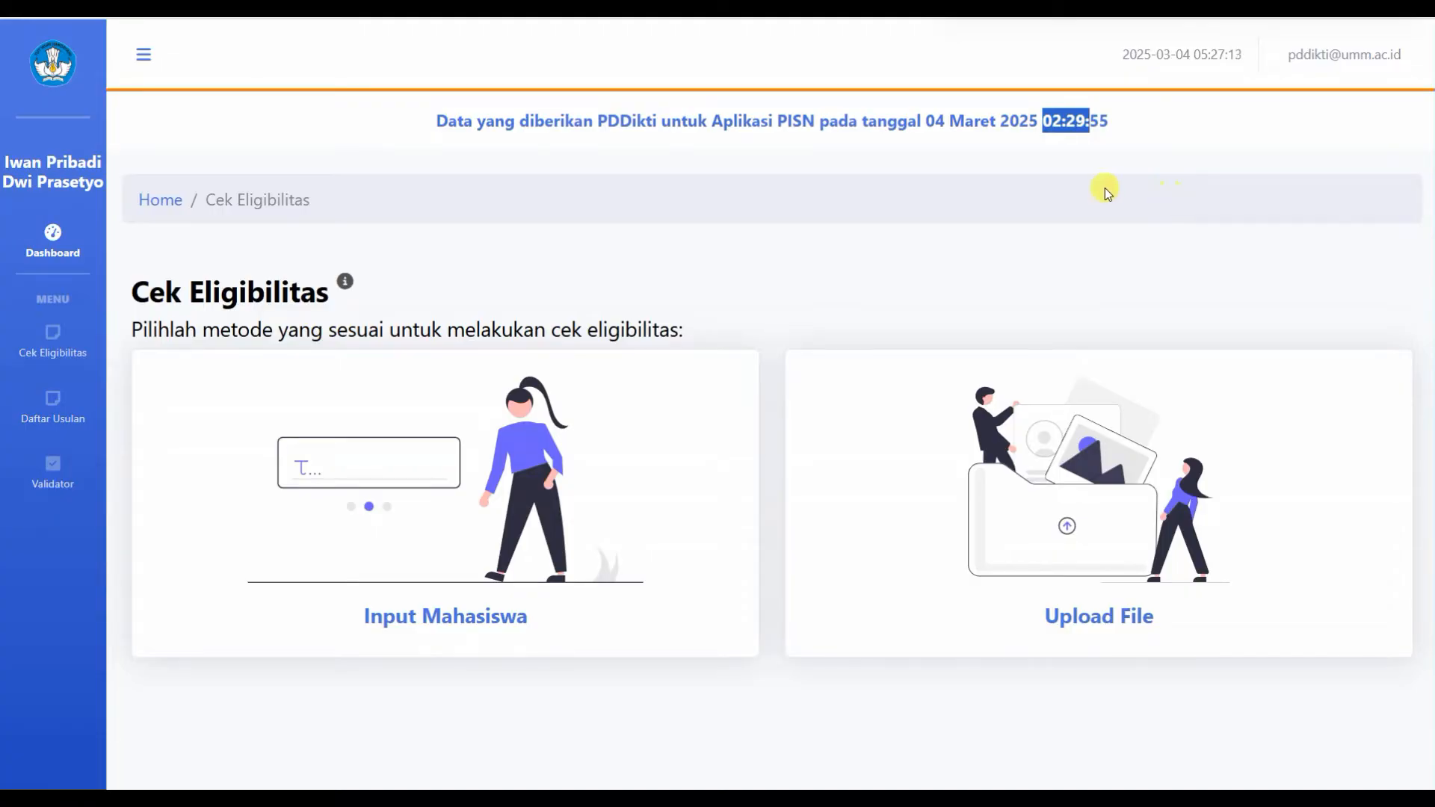
Step: Start an Input Mahasiswa check with education level Magister, searching study programmes for 'so'
left_click(412, 629)
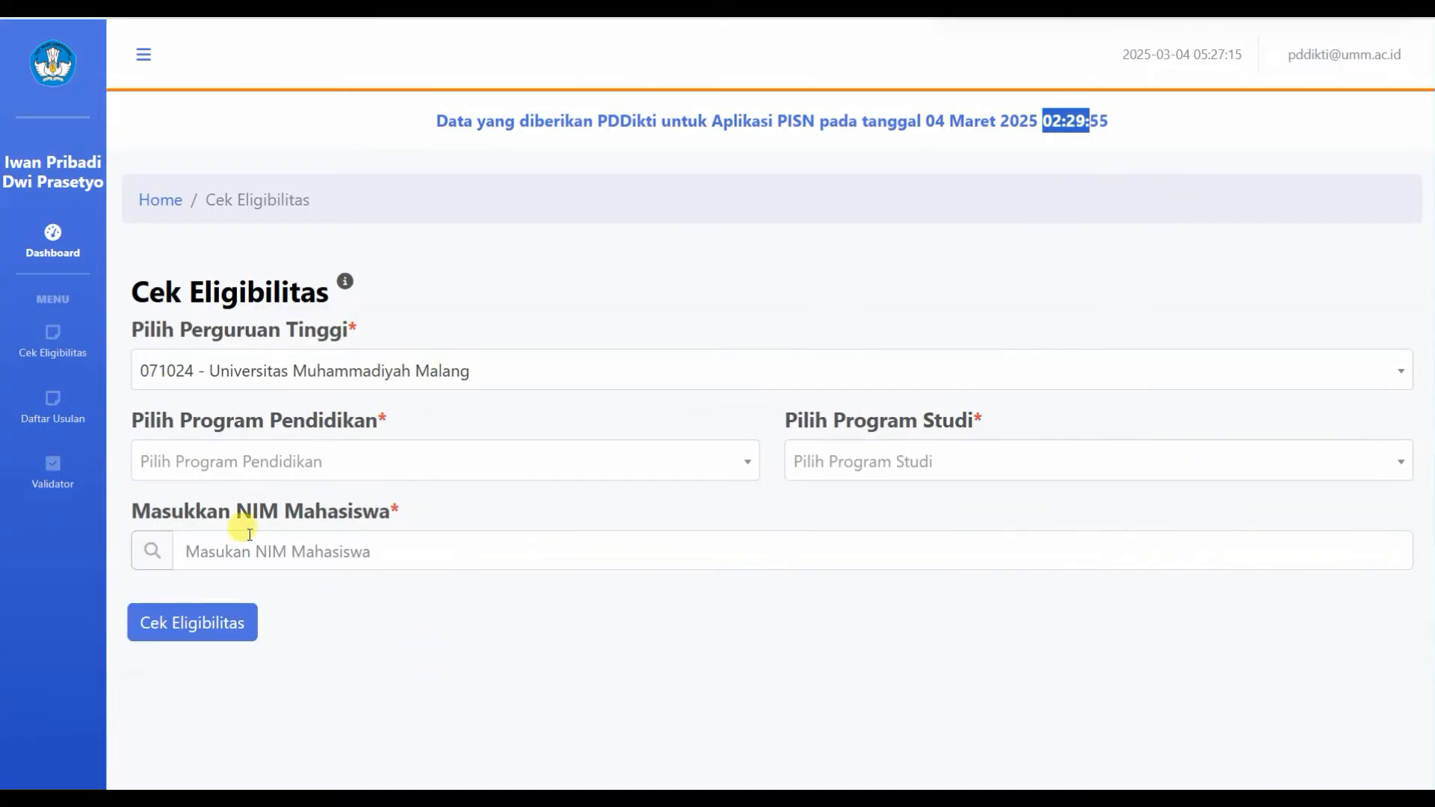
left_click(368, 463)
scroll(246, 657, "down", 3)
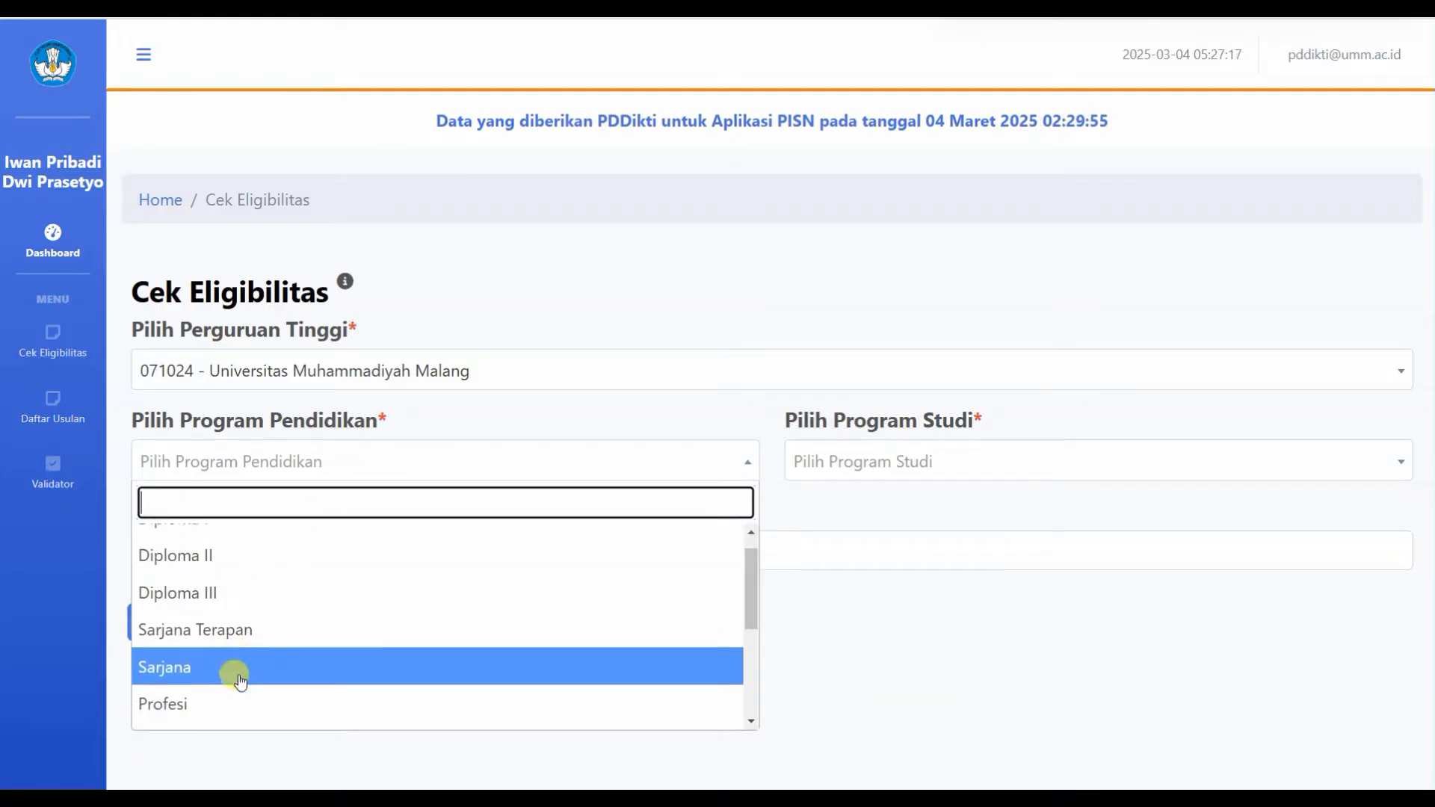
left_click(192, 705)
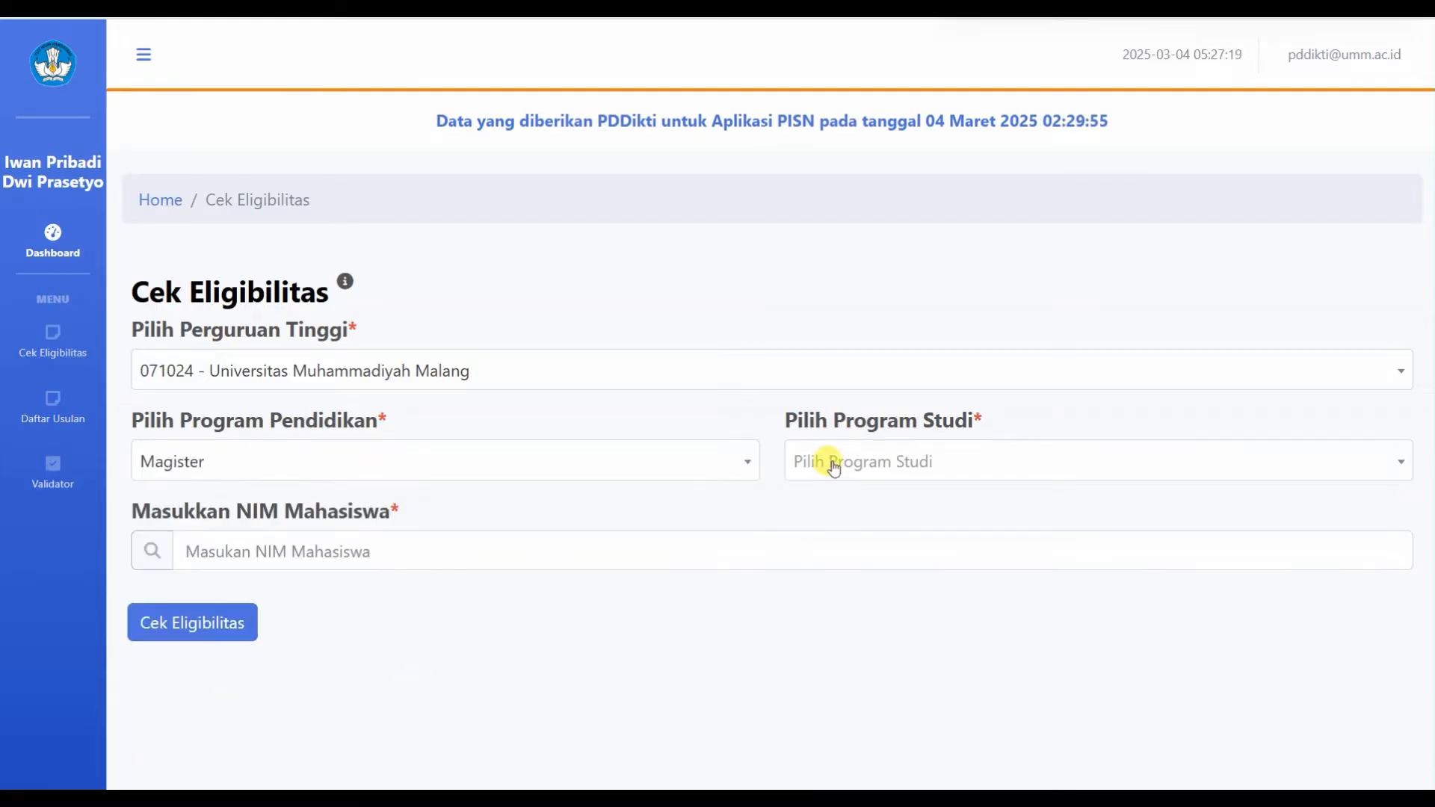
left_click(832, 464)
type("so")
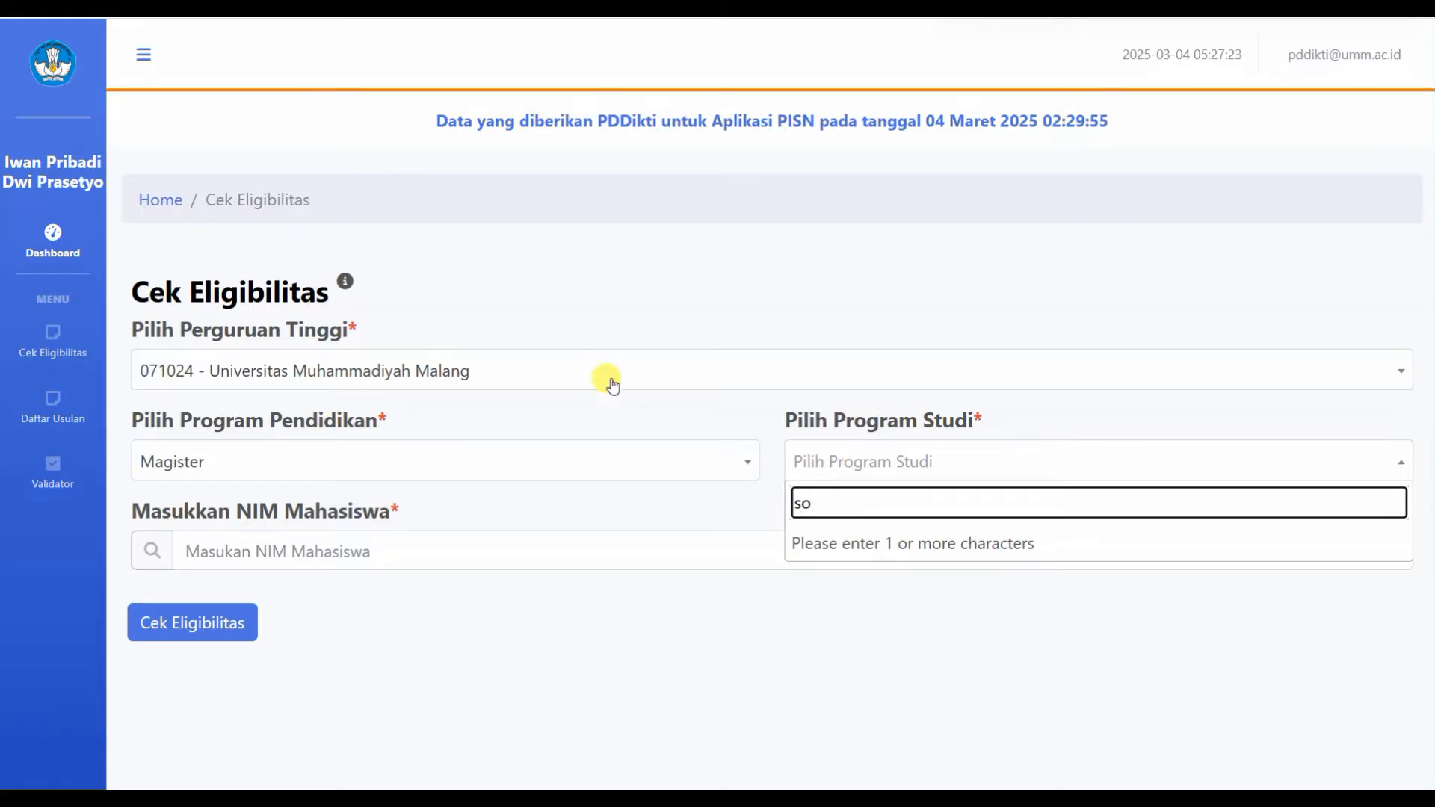
Step: Switch the education level to Sarjana and search study programmes for 'sosio', then 'psik'
left_click(665, 456)
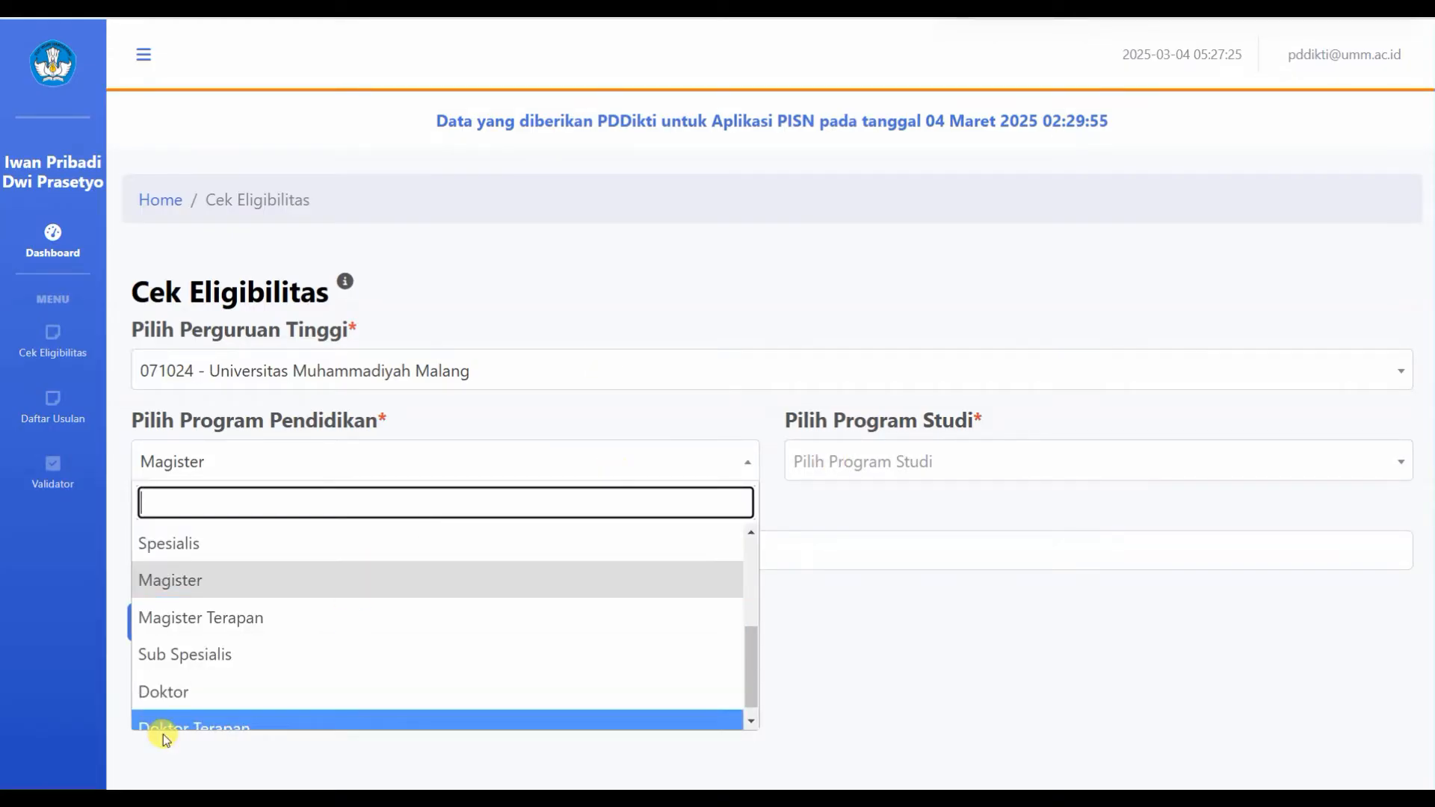
scroll(199, 682, "down", 1)
scroll(202, 686, "up", 3)
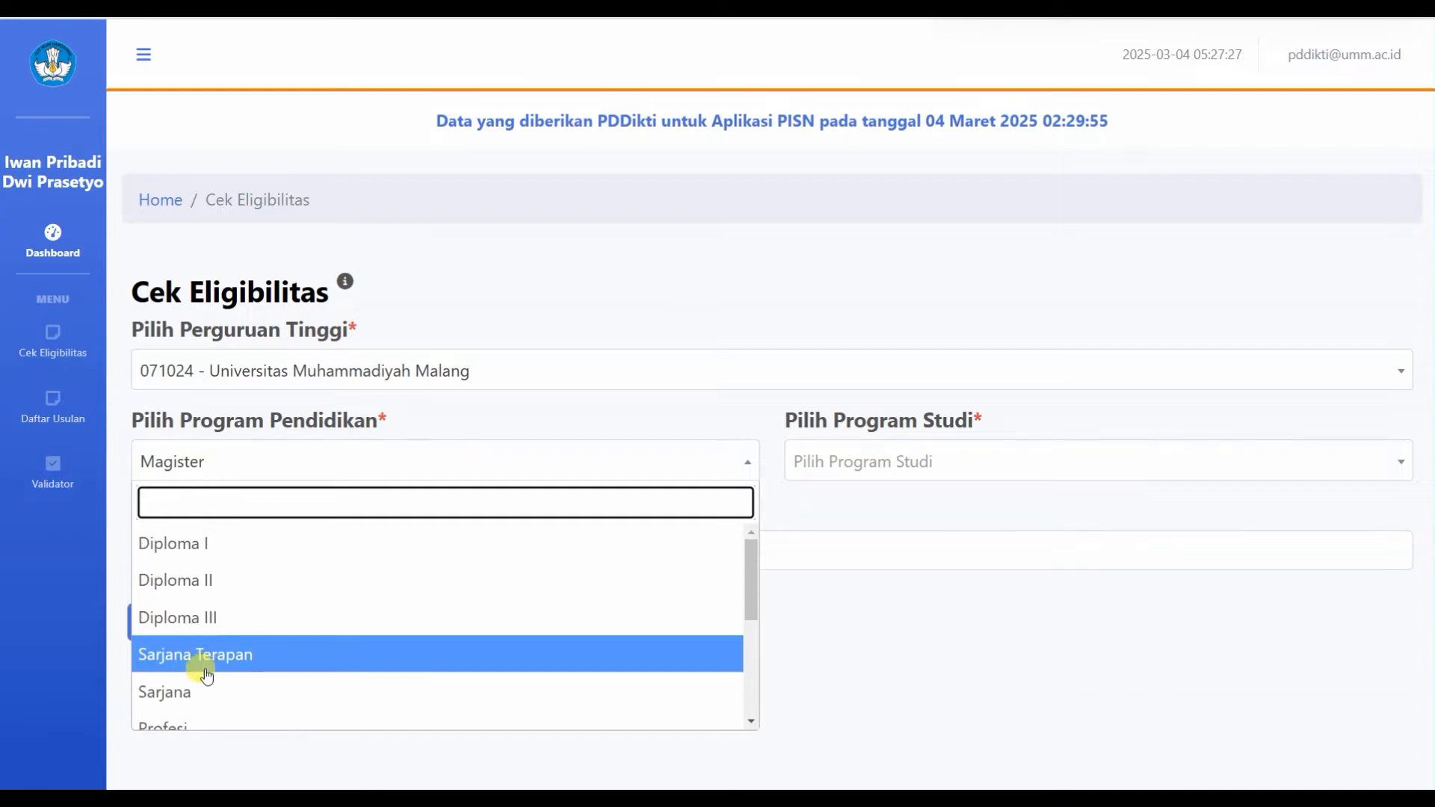
left_click(182, 681)
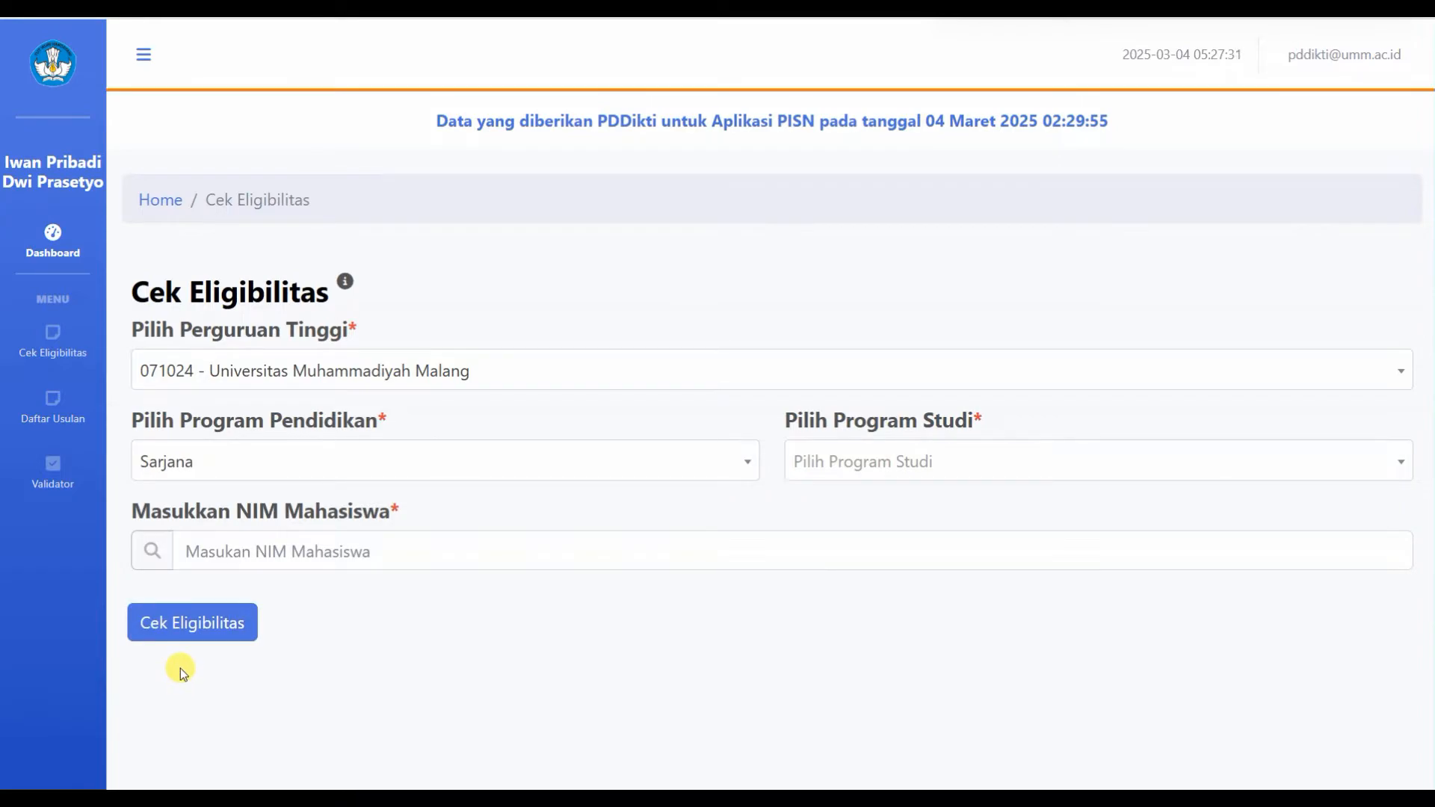
left_click(869, 462)
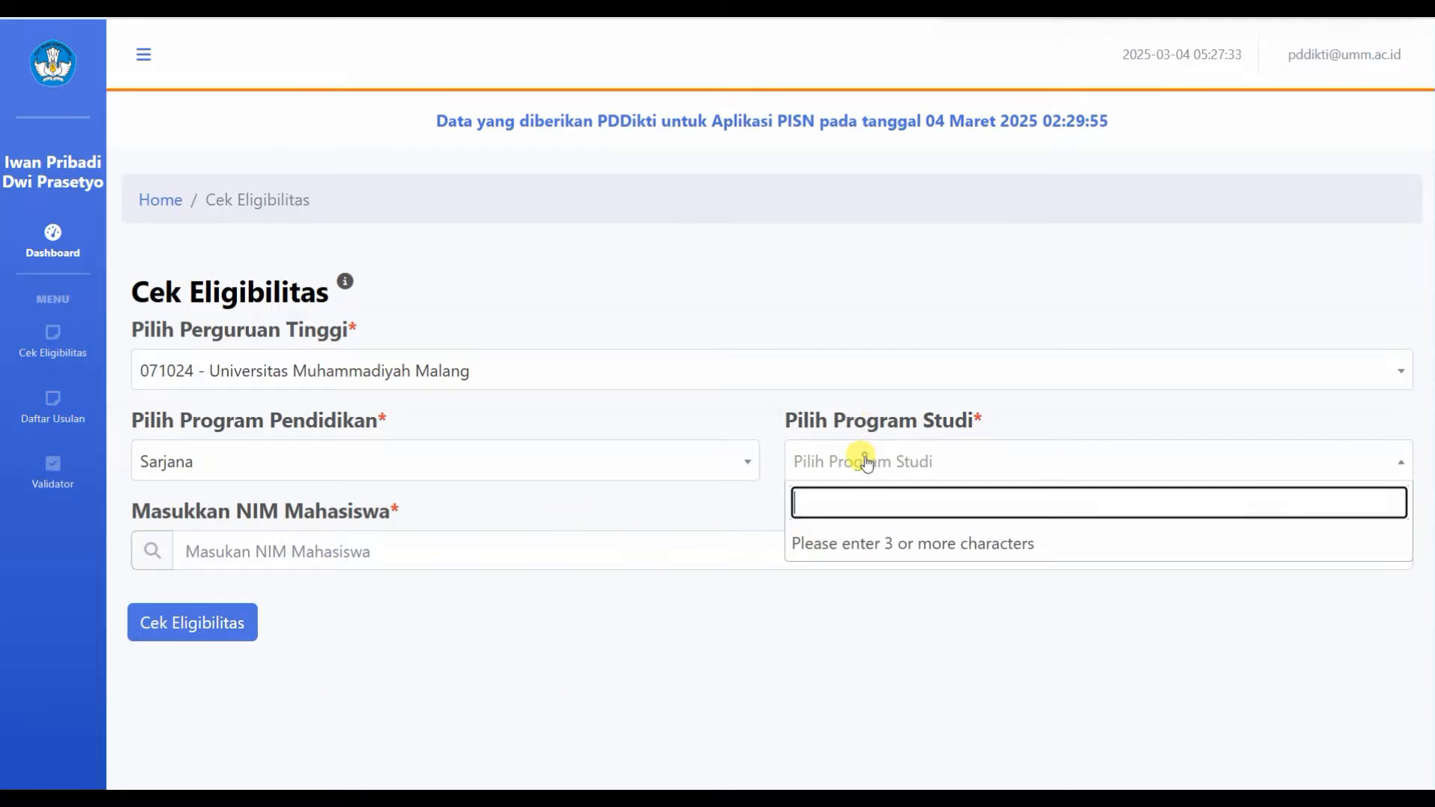
type("sosio")
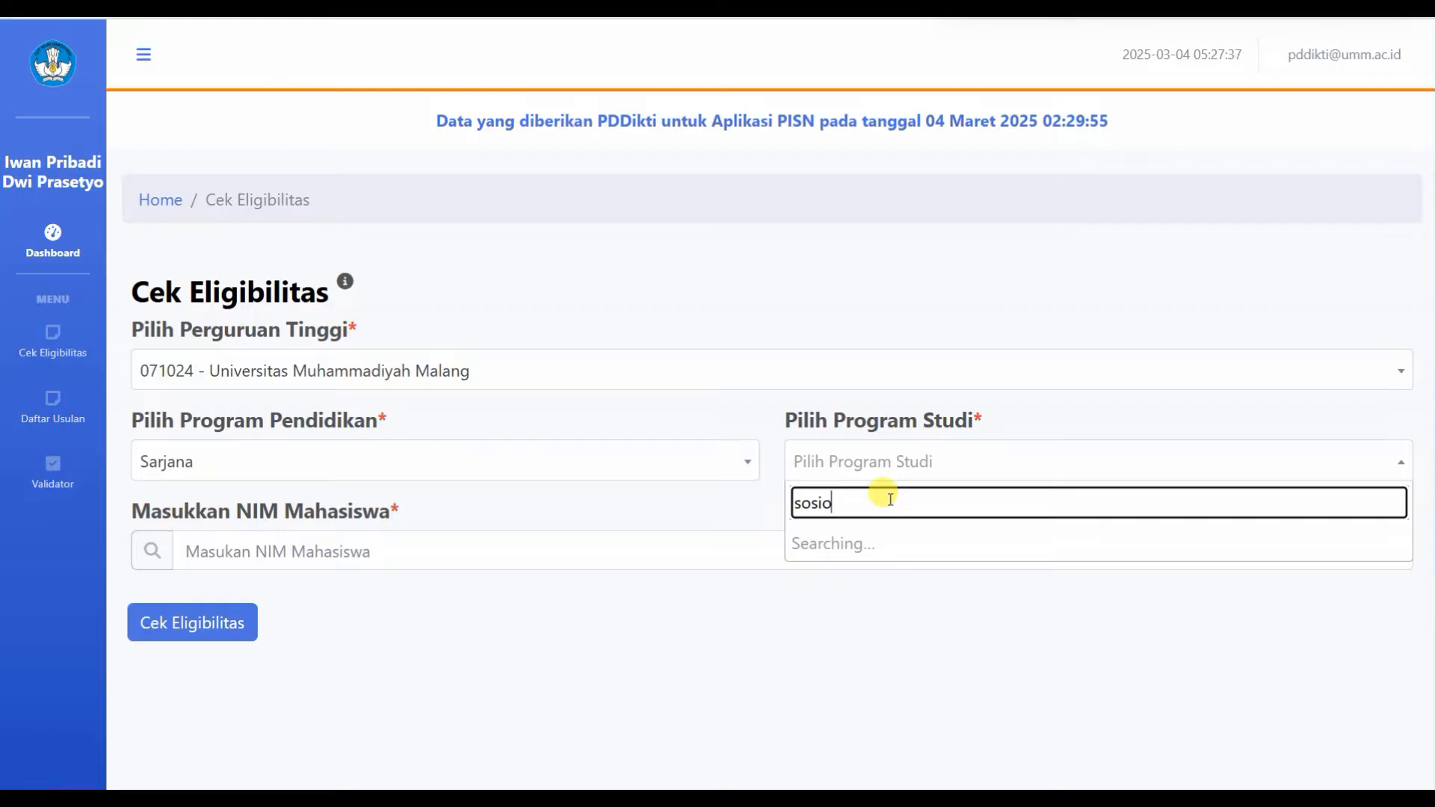
key("BackSpace")
key("BackSpace")
key("BackSpace")
key("BackSpace")
key("BackSpace")
type("psik")
key("BackSpace")
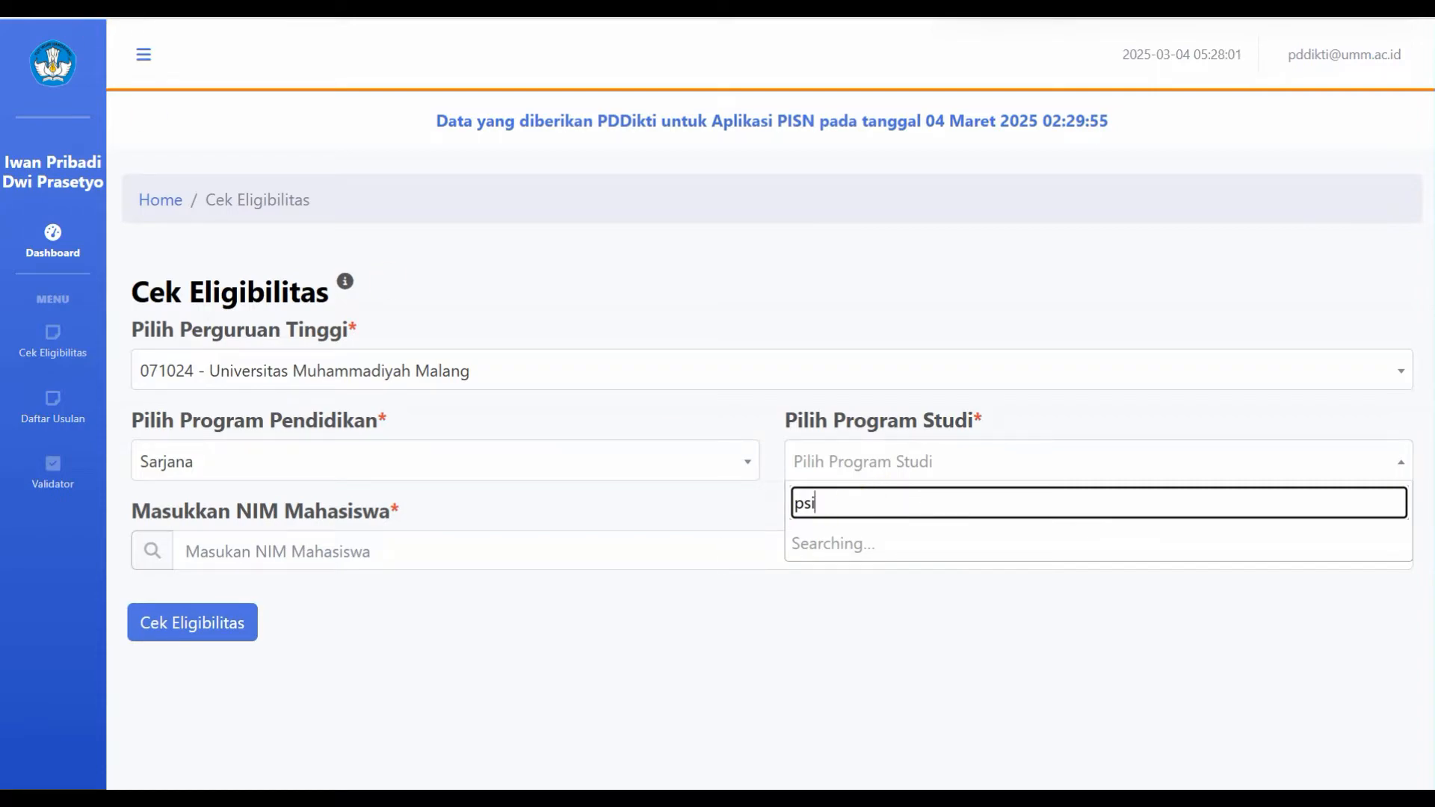
Step: Reload the page and restart Input Mahasiswa with Sarjana, searching study programmes for 'sos'
left_click(93, 7)
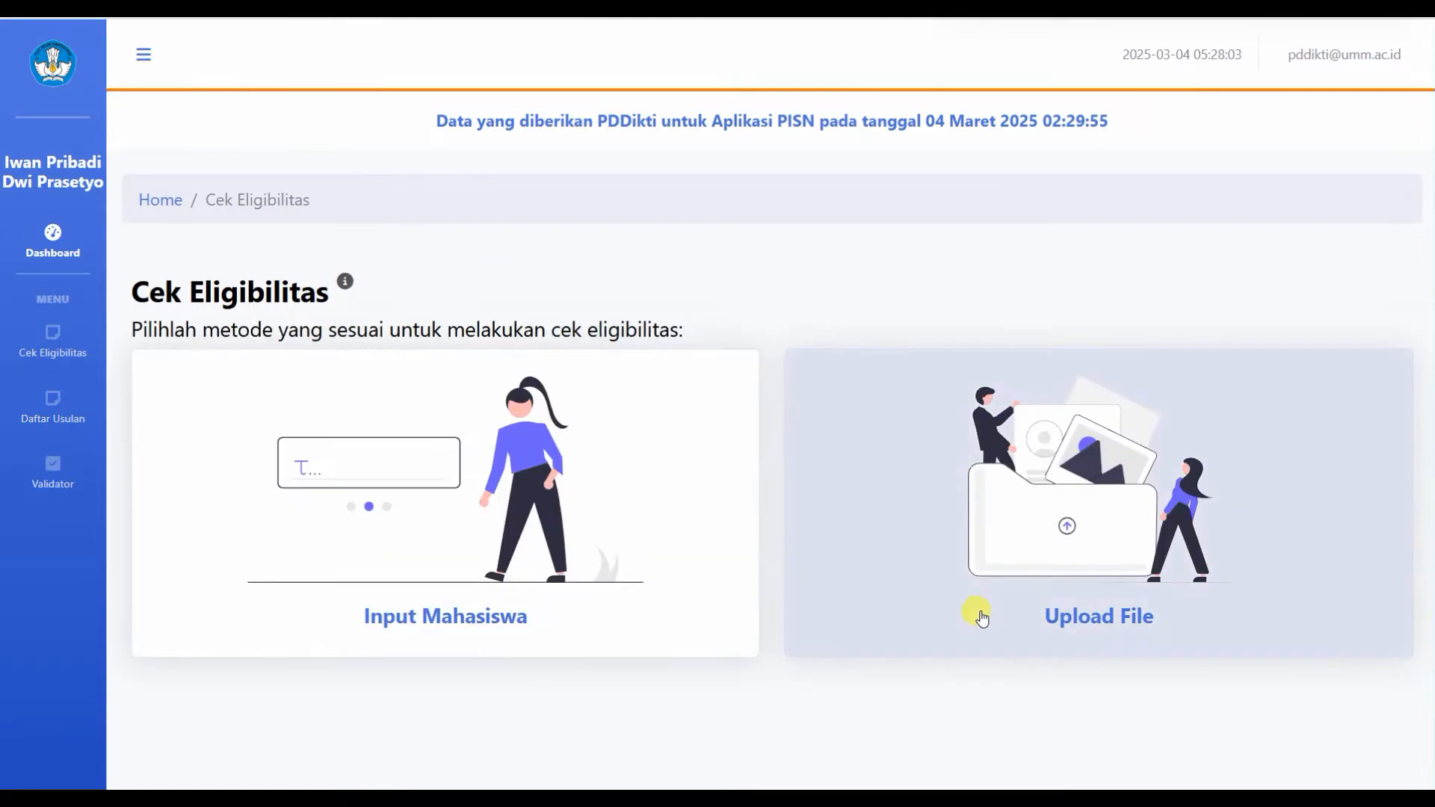
left_click(415, 626)
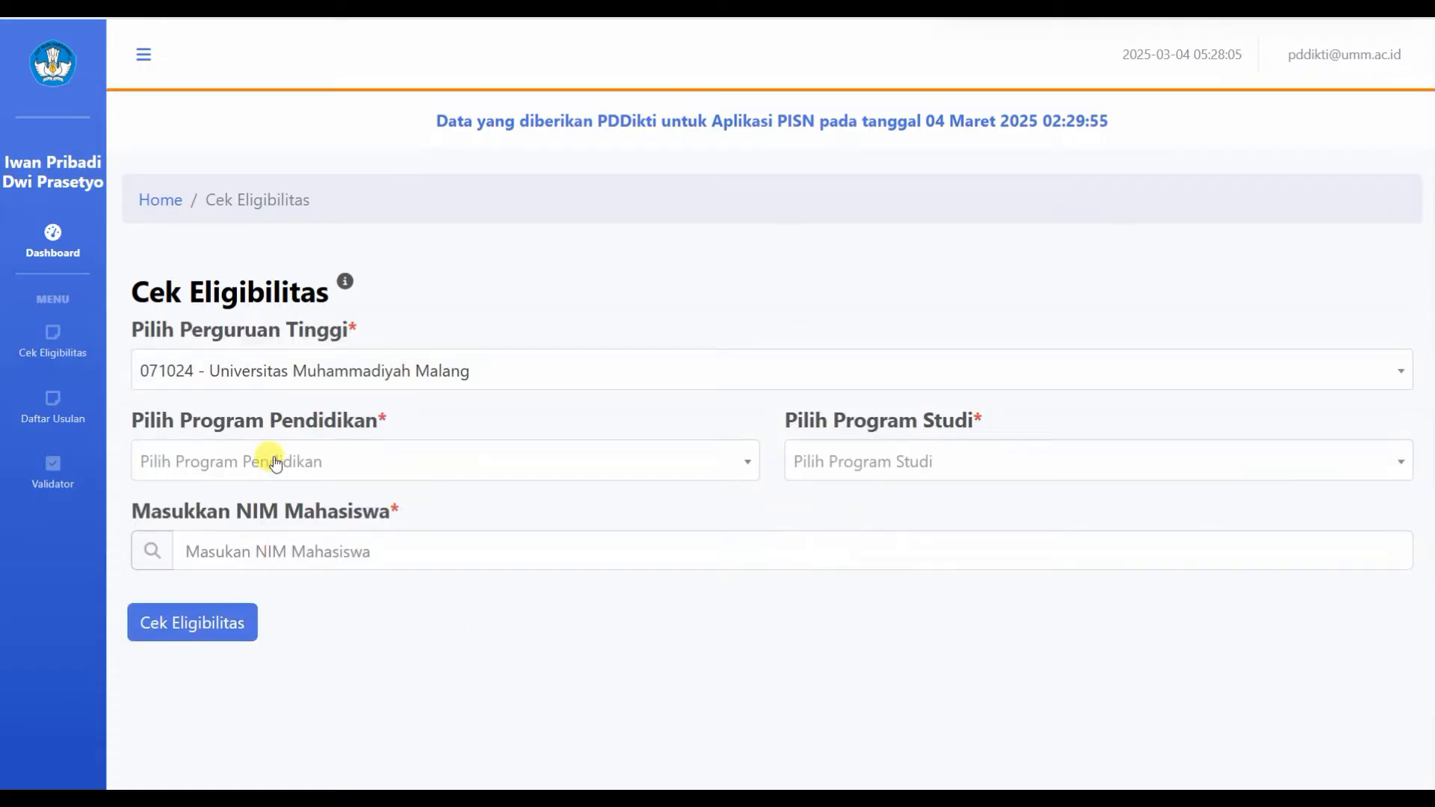
left_click(276, 460)
left_click(192, 690)
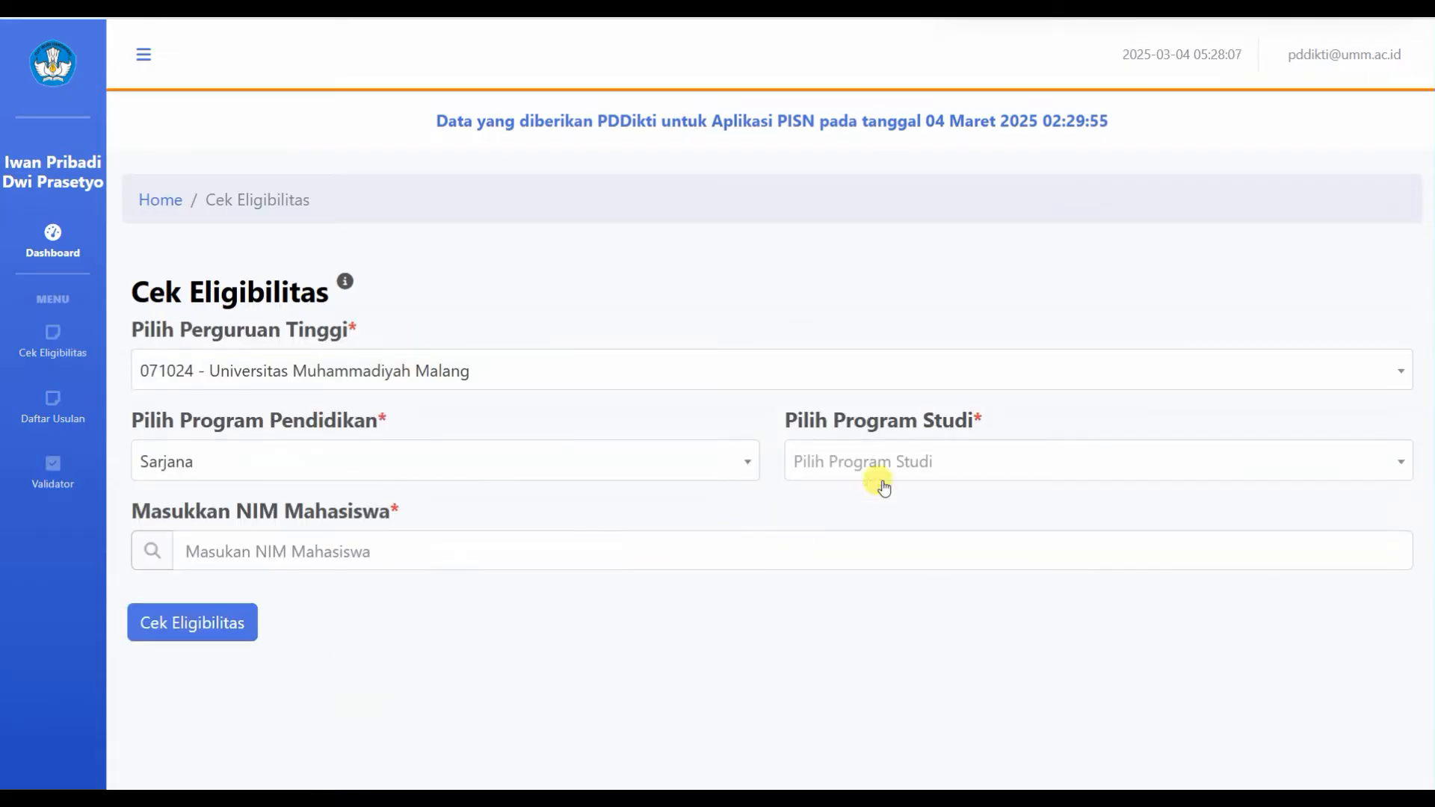
left_click(901, 463)
type("sos")
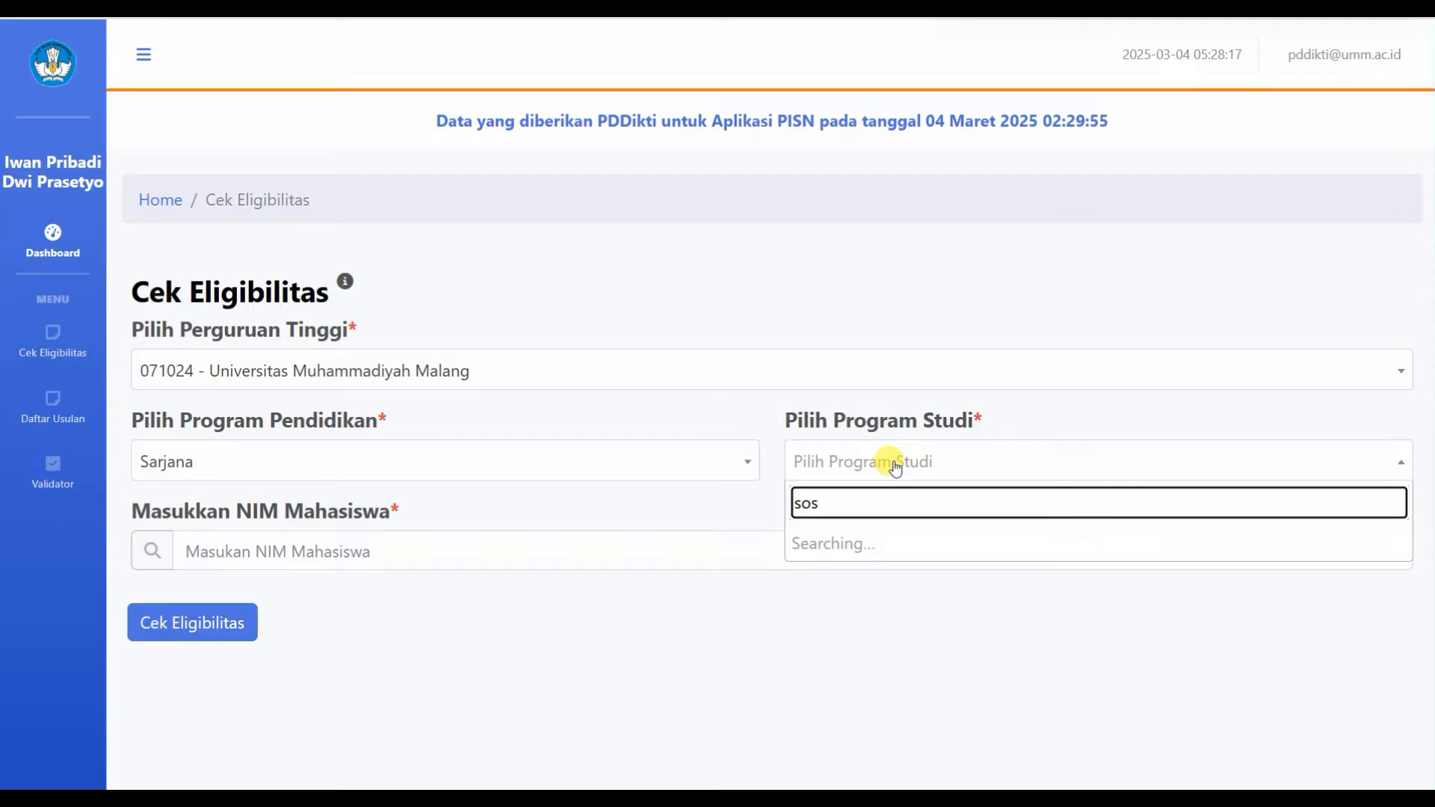
Step: Change the education level to Magister and select study programme 69101 - Magister - Sosiologi
left_click(594, 472)
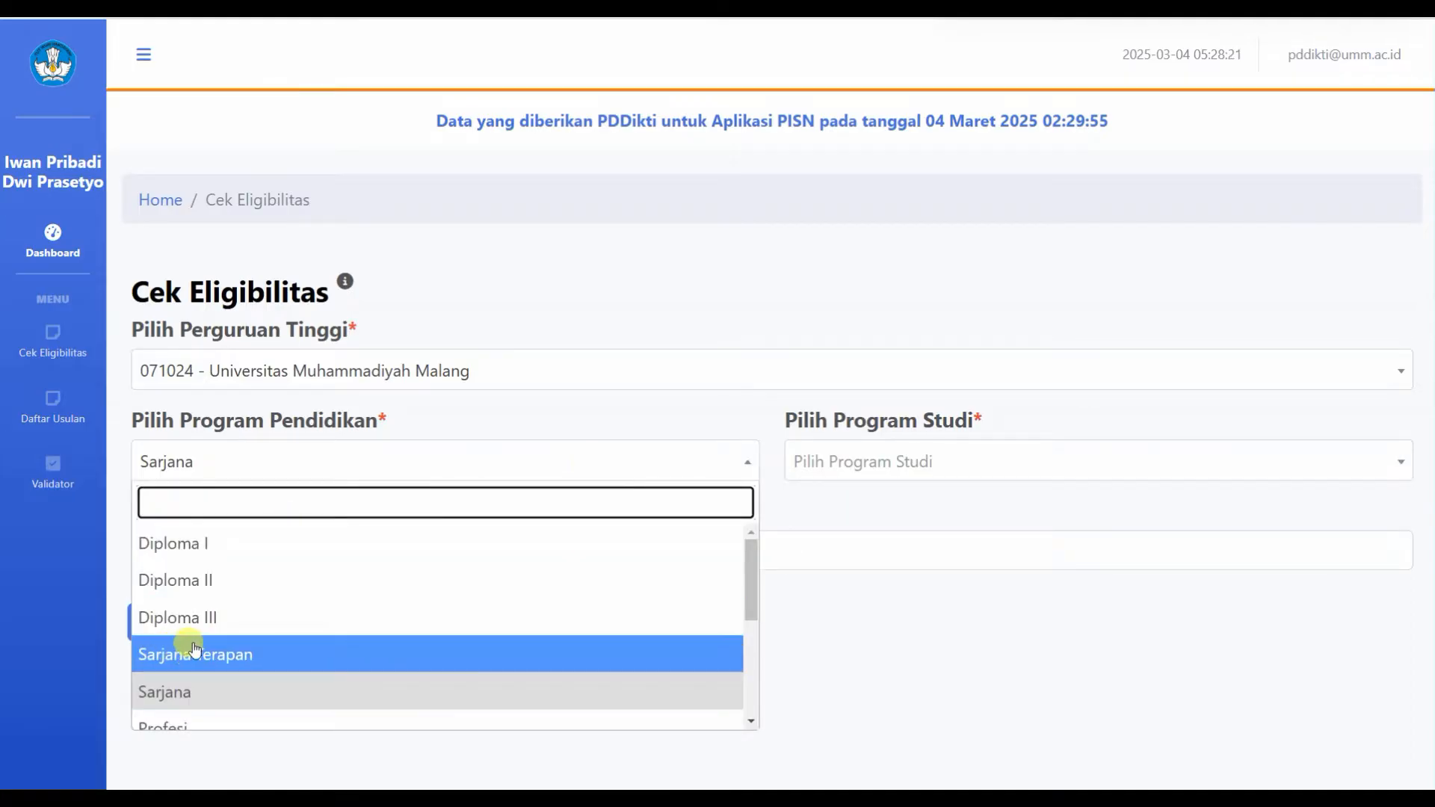
scroll(195, 650, "down", 1)
left_click(190, 706)
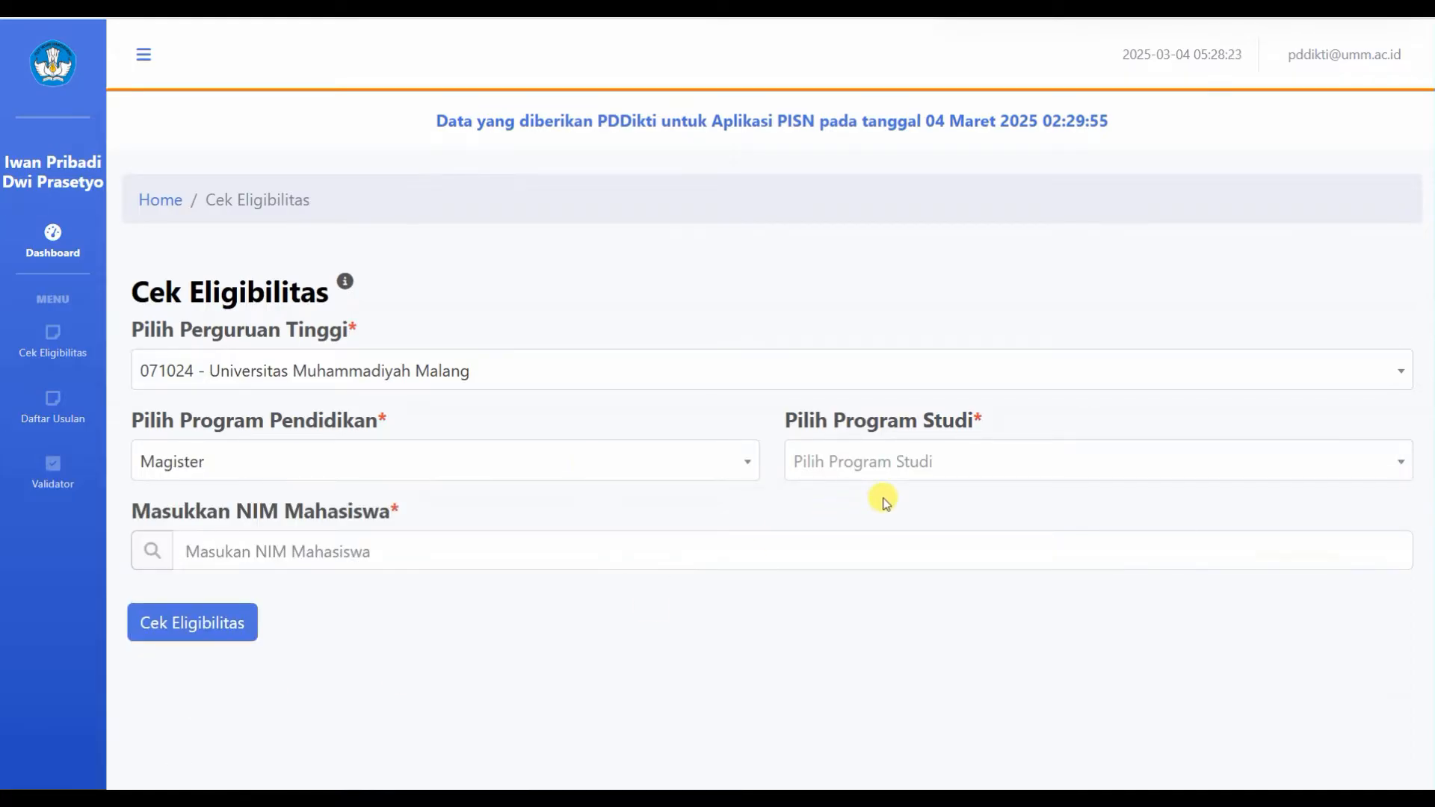
left_click(914, 461)
type("s")
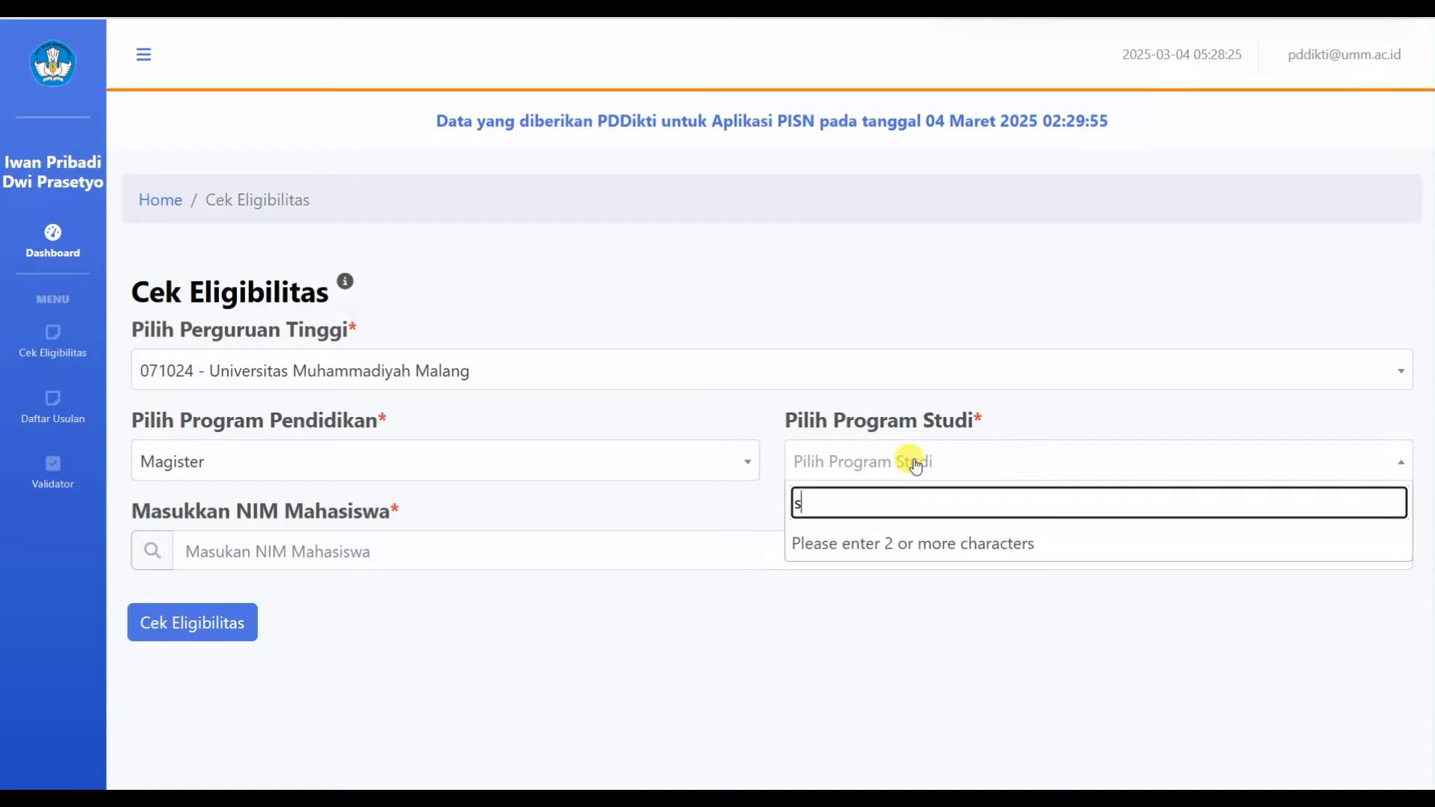
type("osi")
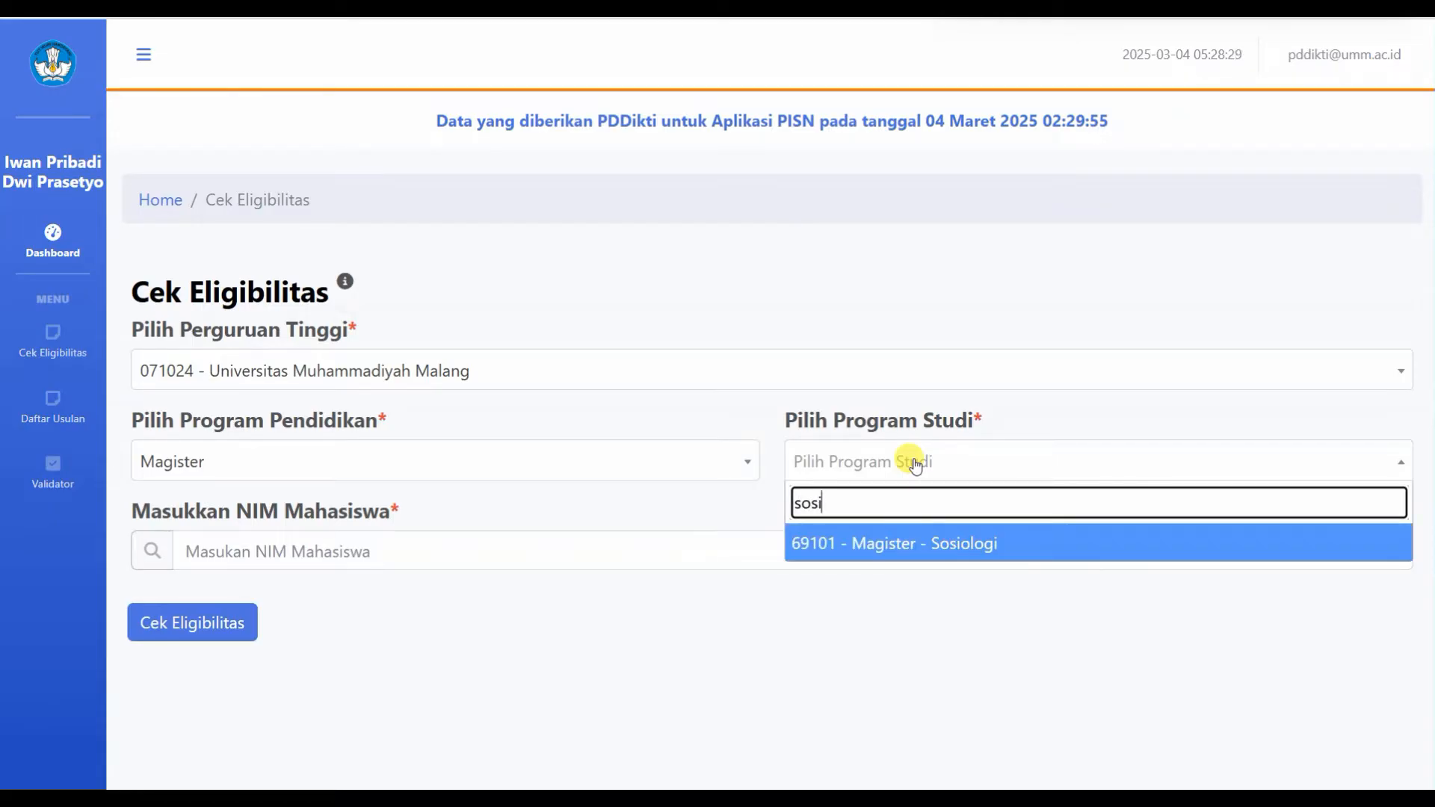
left_click(881, 543)
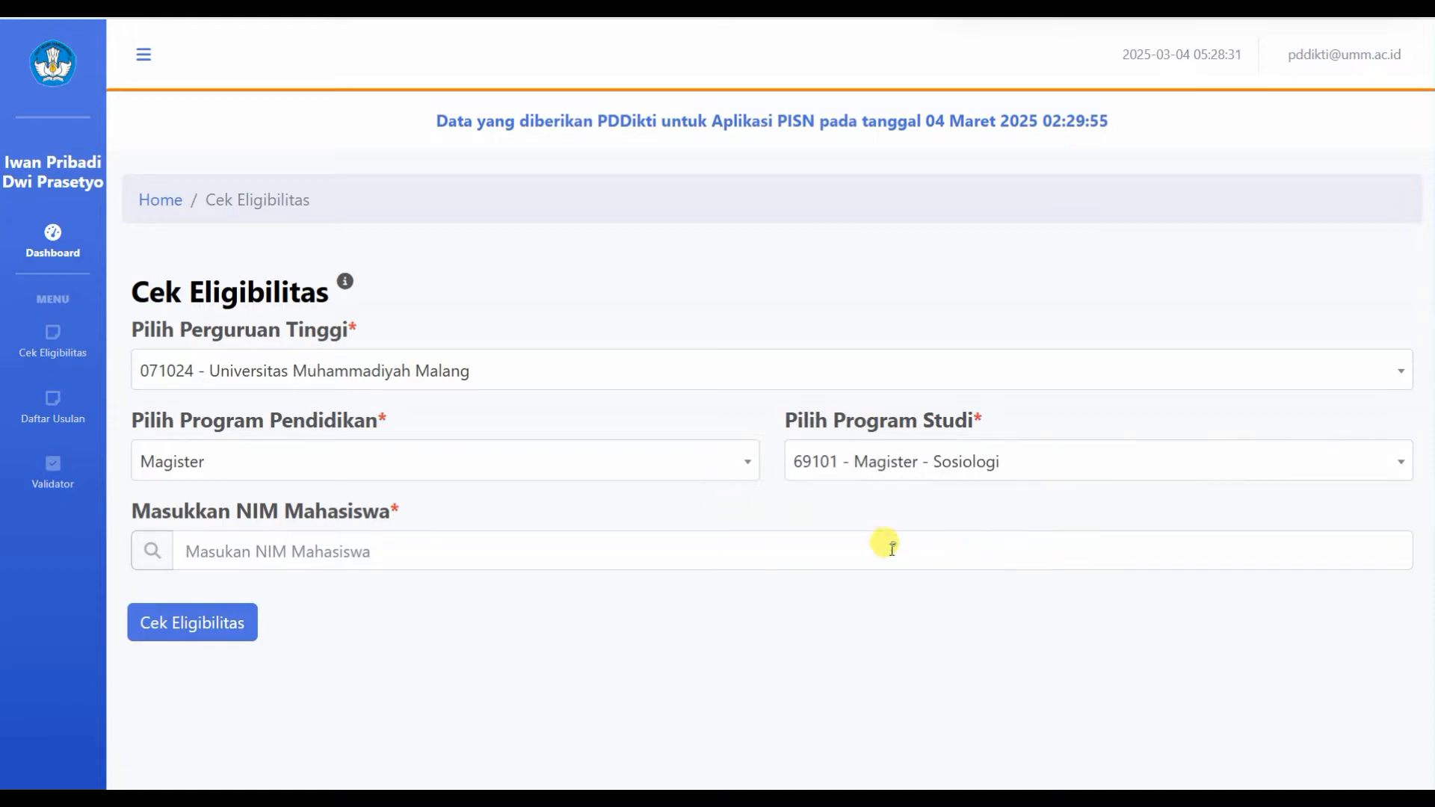
Step: Fill in the student's NIM from suggestions and run Cek Eligibilitas, retrying after the Gagal error
left_click(284, 552)
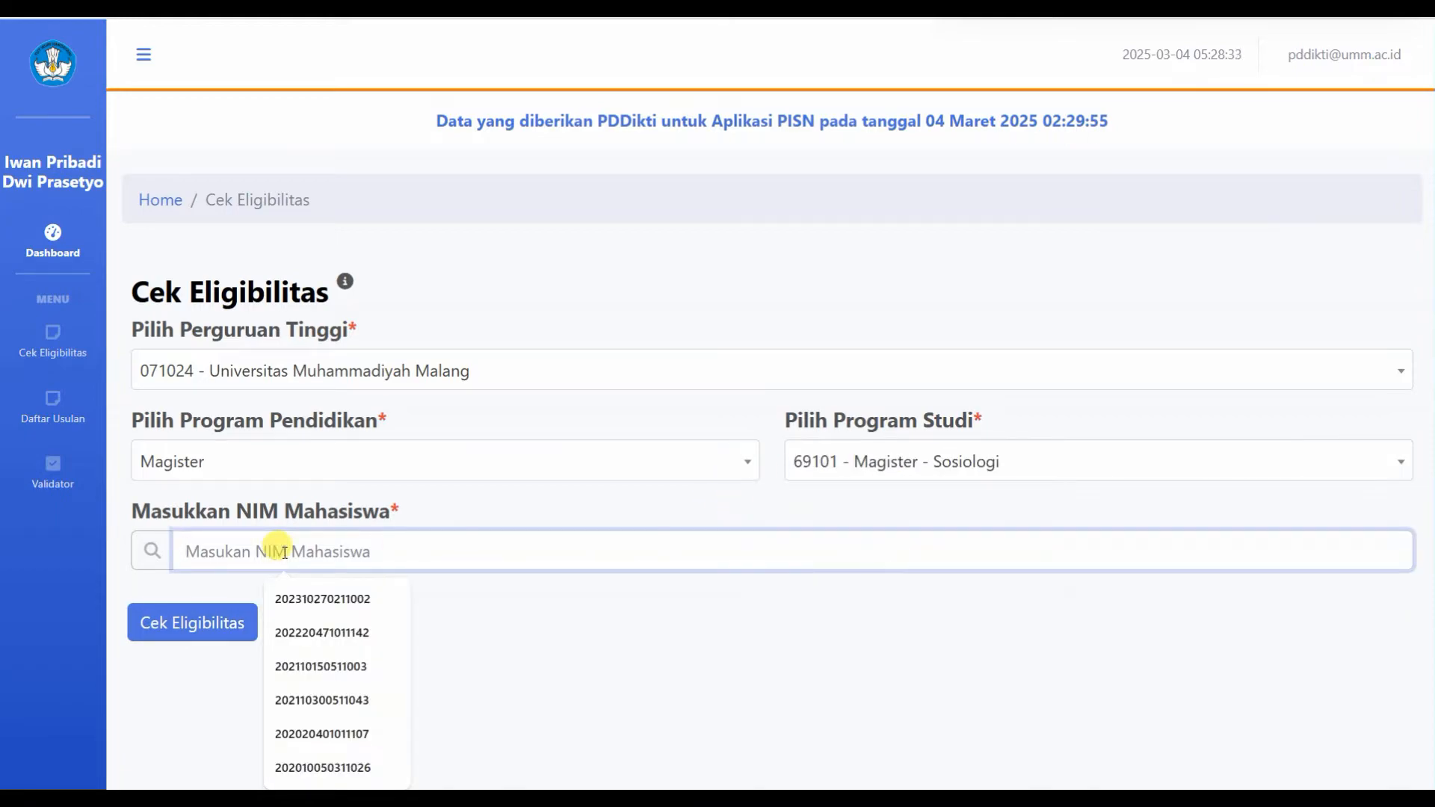
left_click(360, 598)
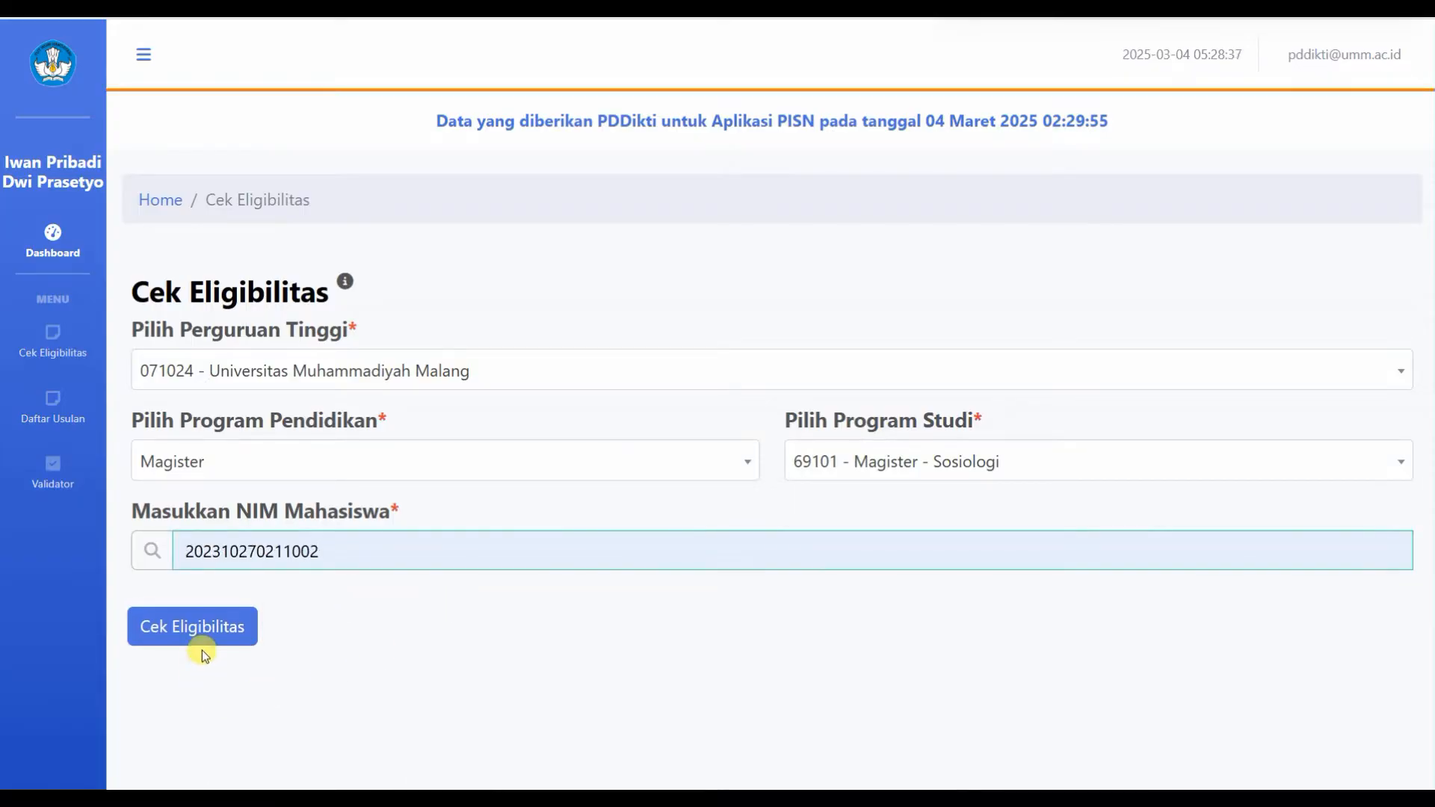
left_click(241, 637)
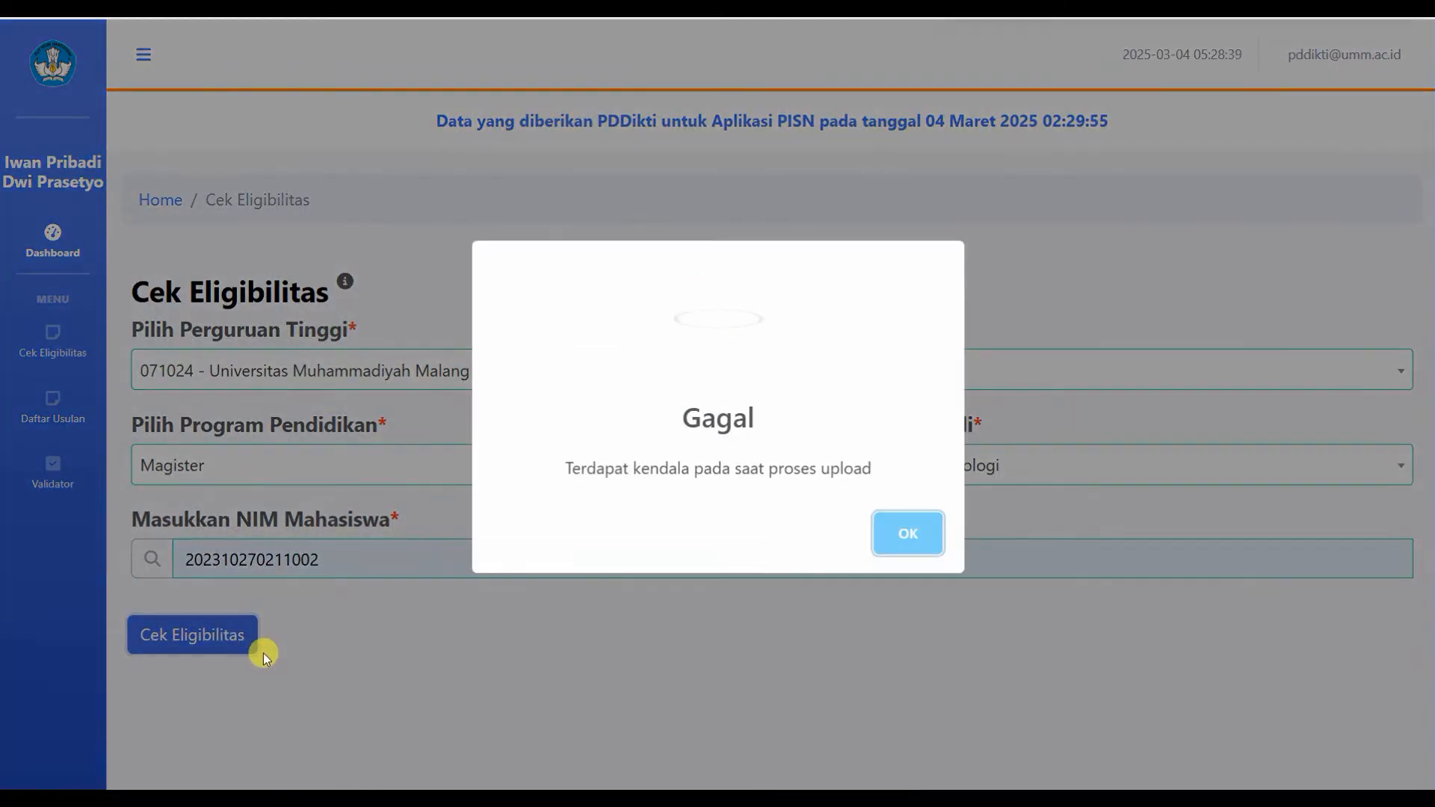
left_click(916, 548)
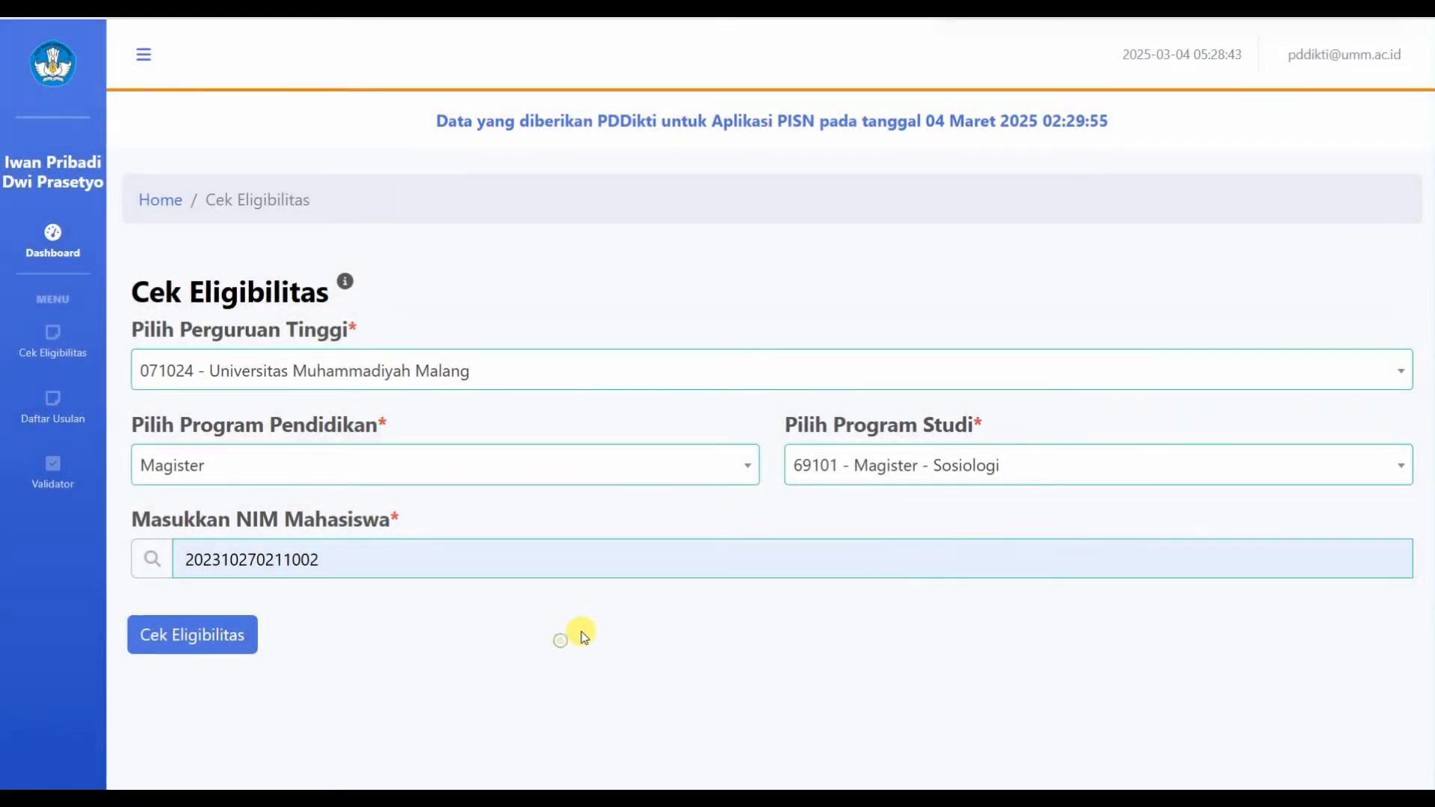
left_click(226, 647)
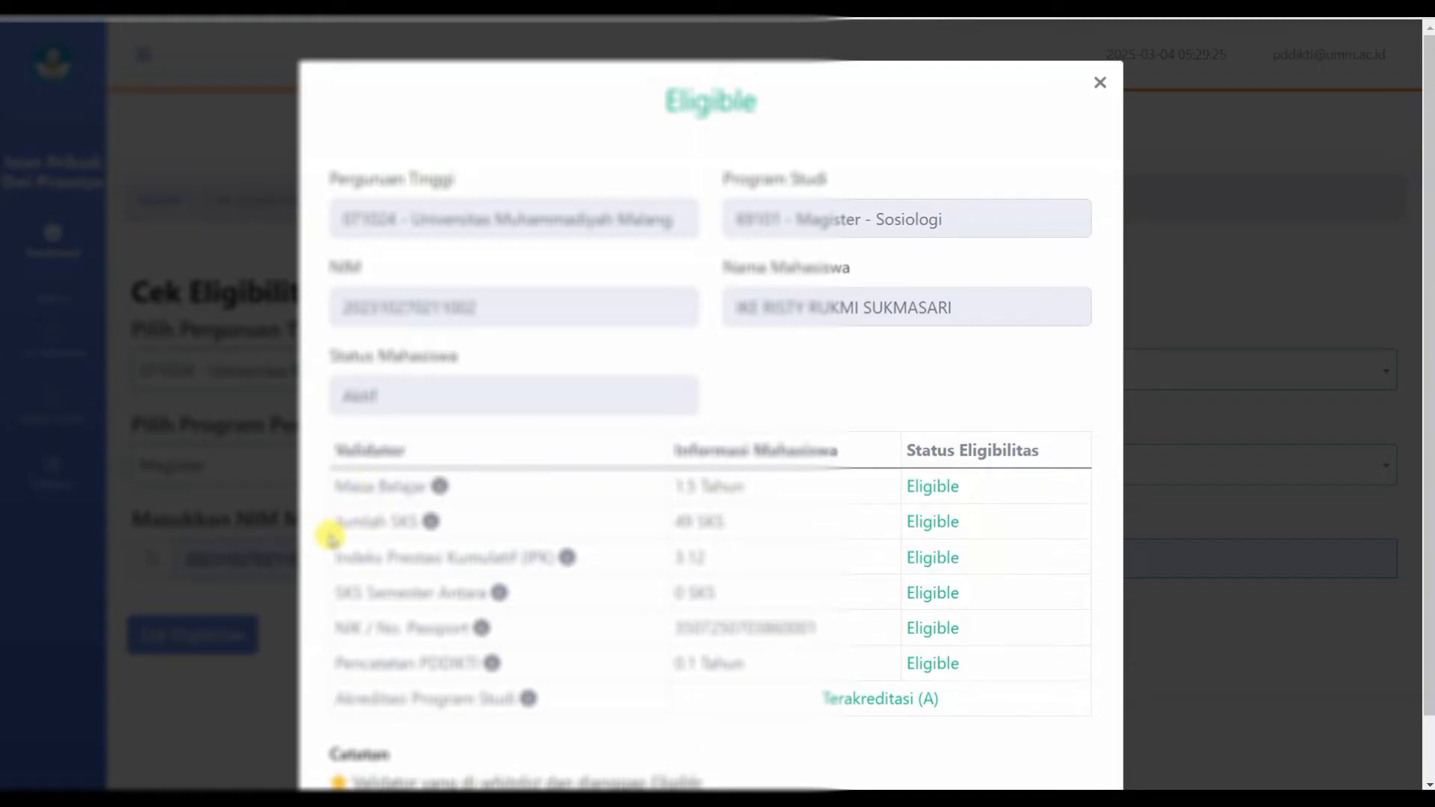
Step: In Neo Feeder, open Perkuliahan > Daftar Mahasiswa Lulus / Dropout and start a new record with TAMBAH
mouse_move(479, 629)
left_click(1083, 3)
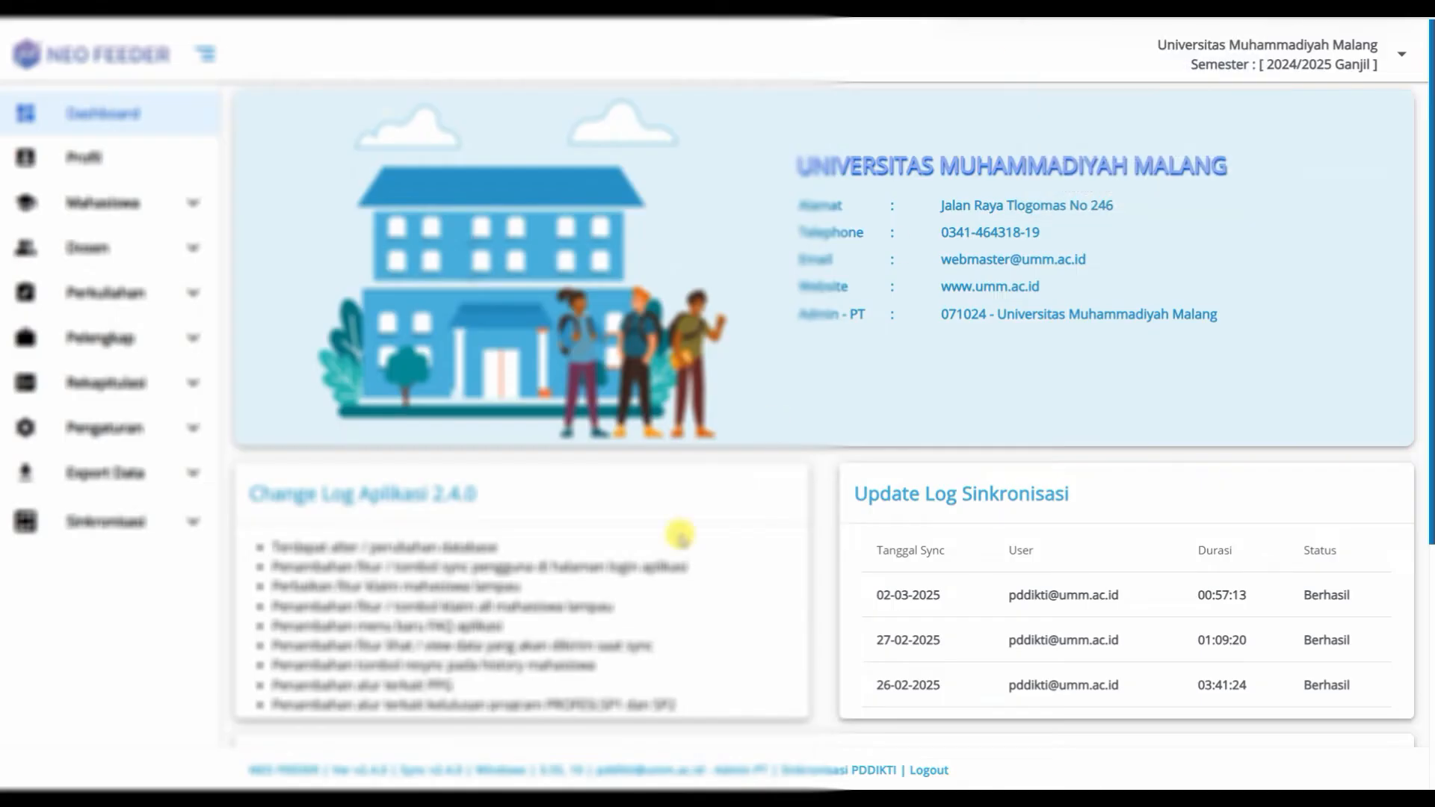
left_click(191, 303)
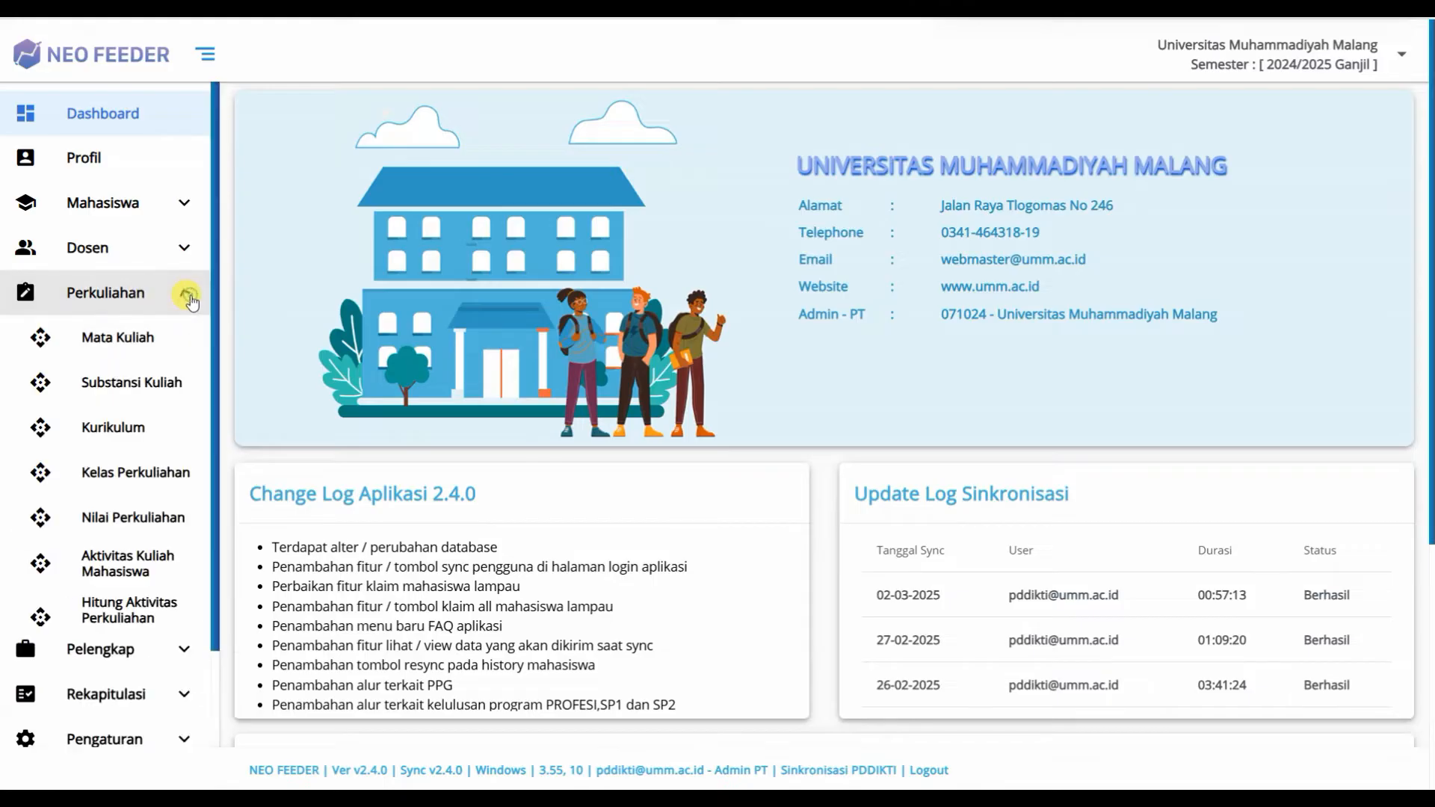
scroll(161, 598, "down", 3)
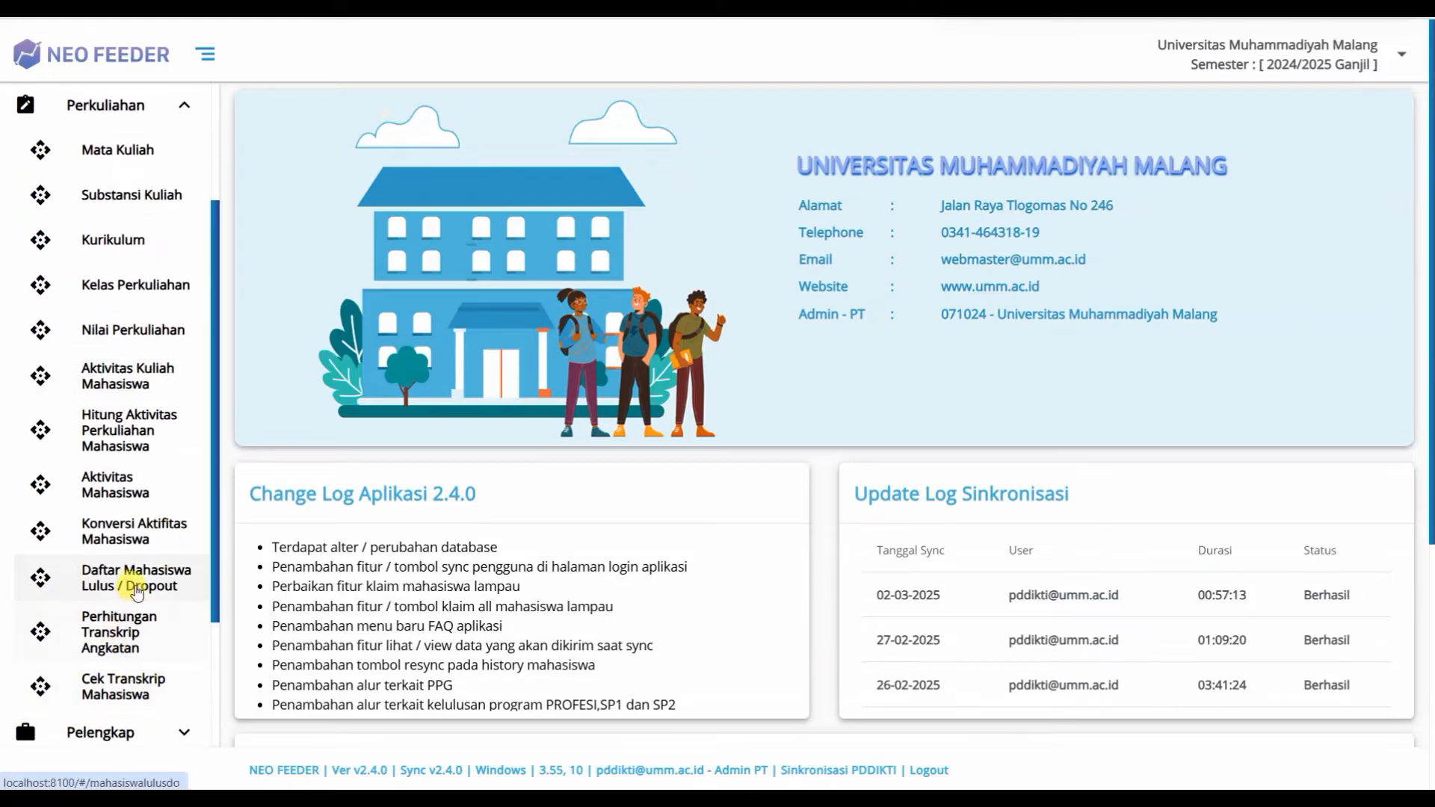
left_click(138, 582)
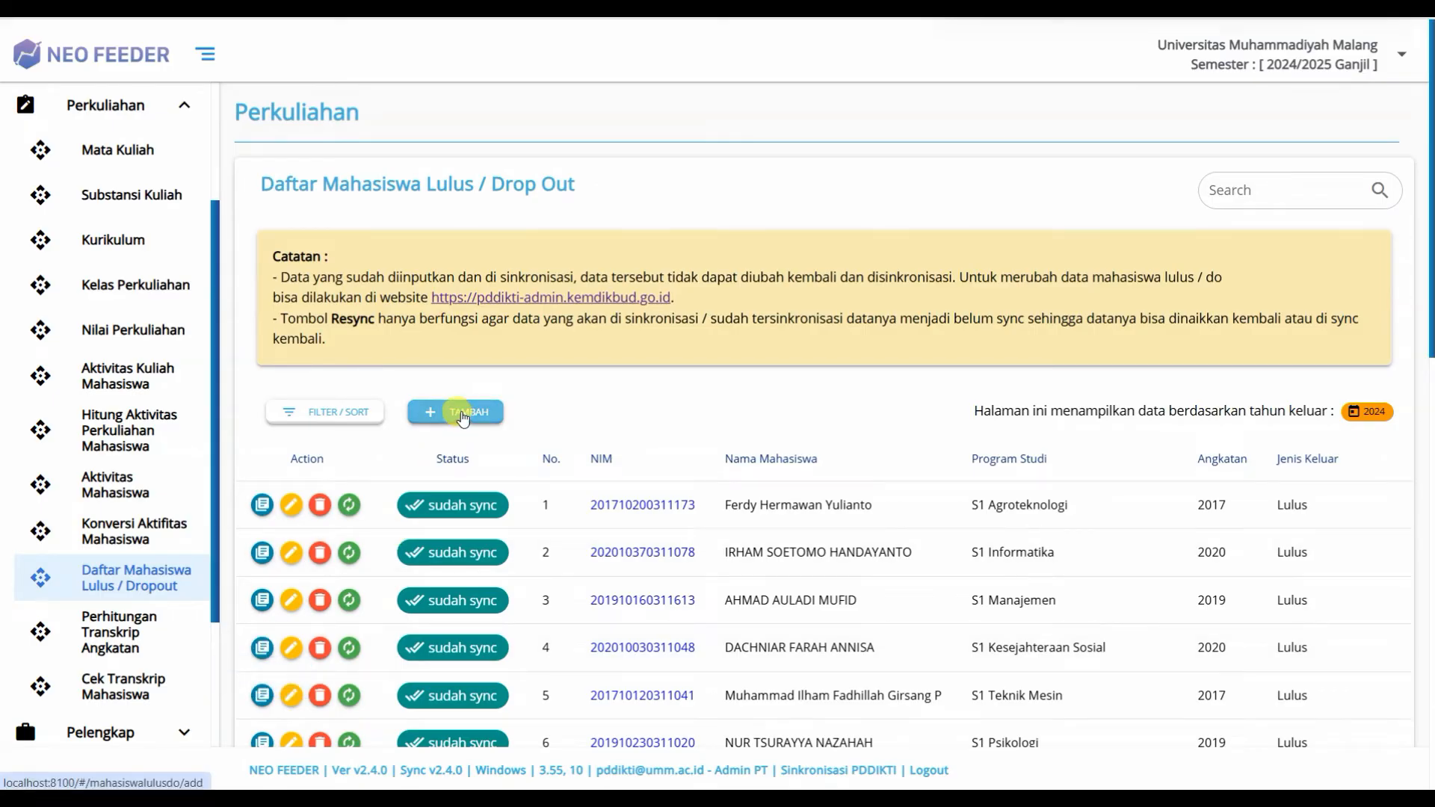
left_click(463, 415)
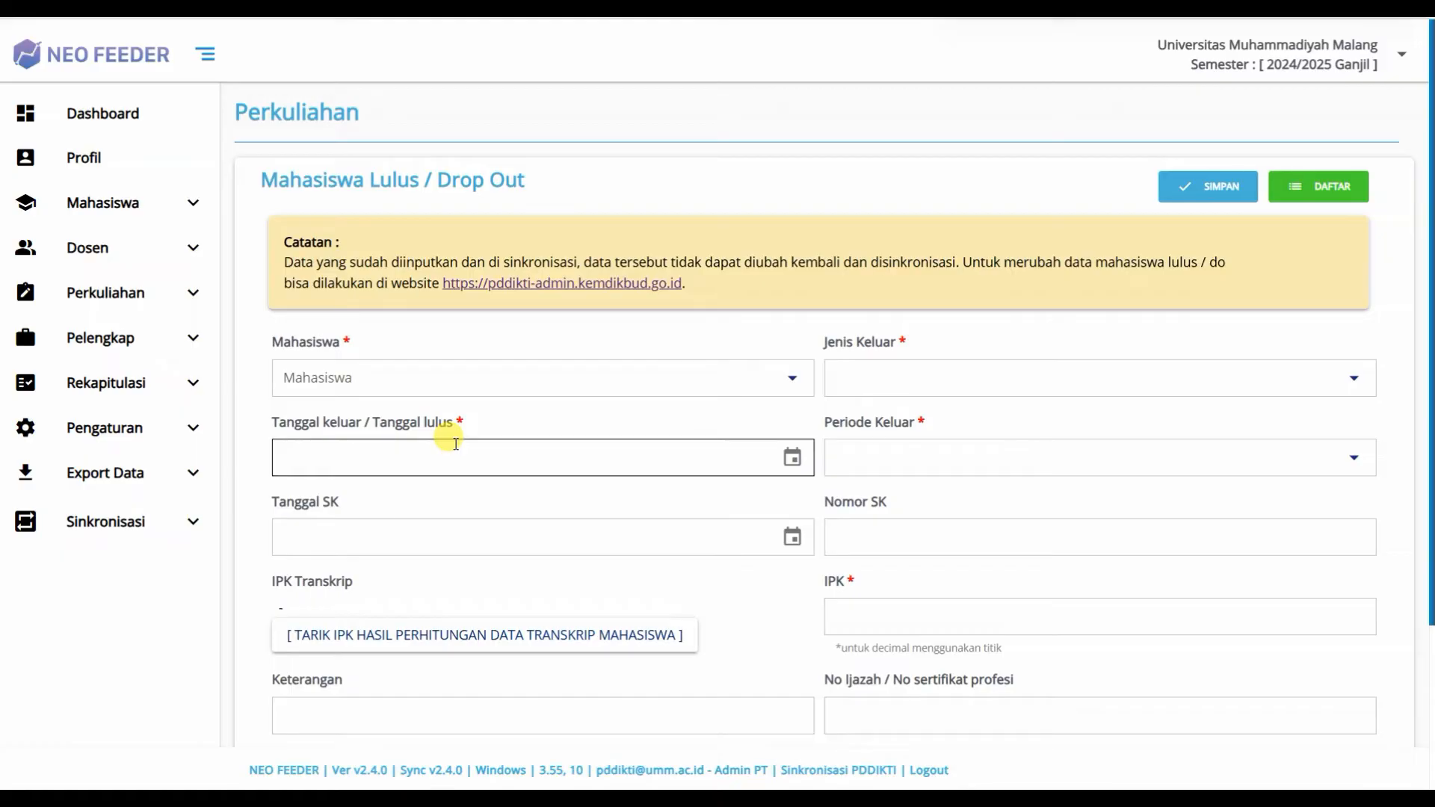
Step: Search the Mahasiswa picker by the student's NIM and select the S2 Sosiologi student
scroll(590, 411, "down", 1)
left_click(464, 286)
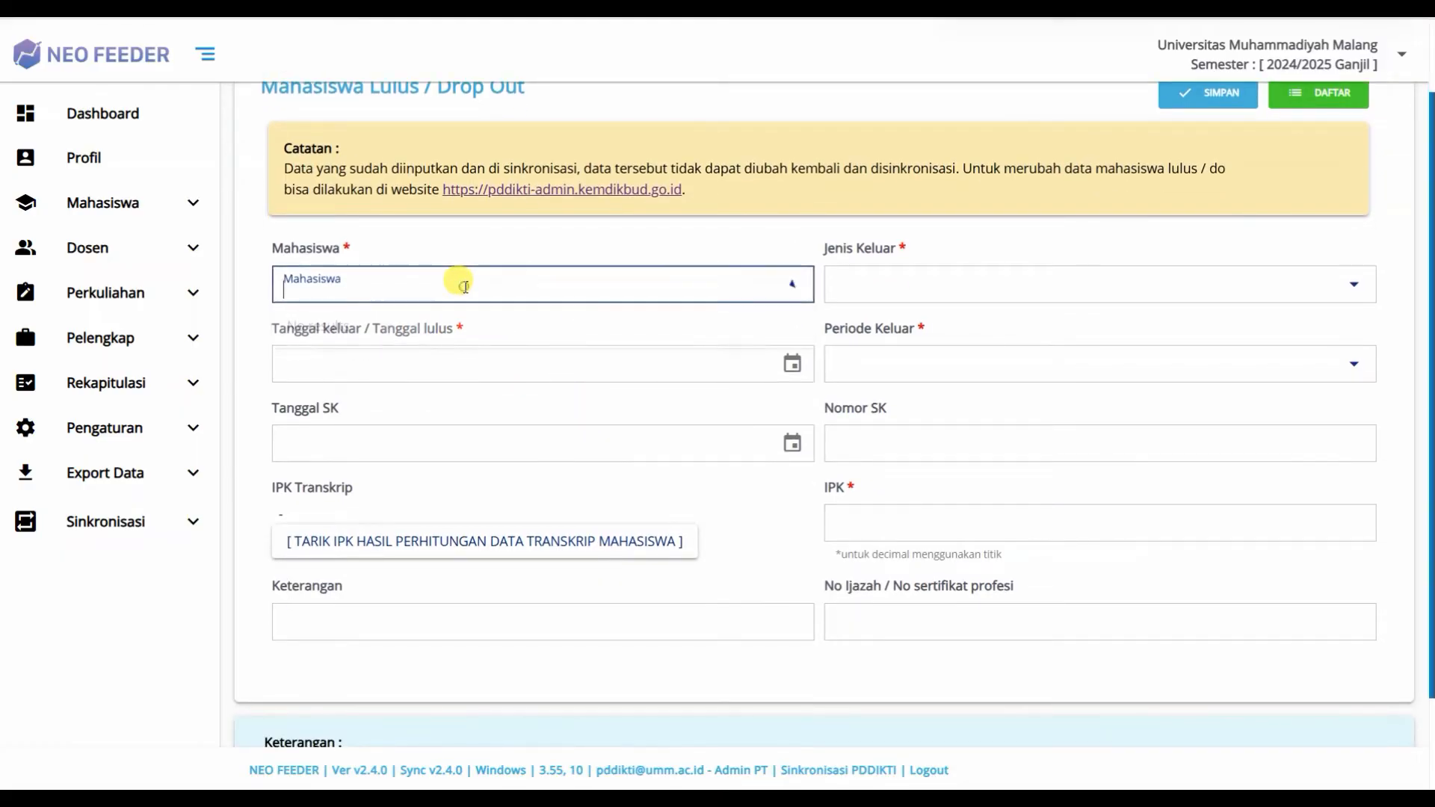
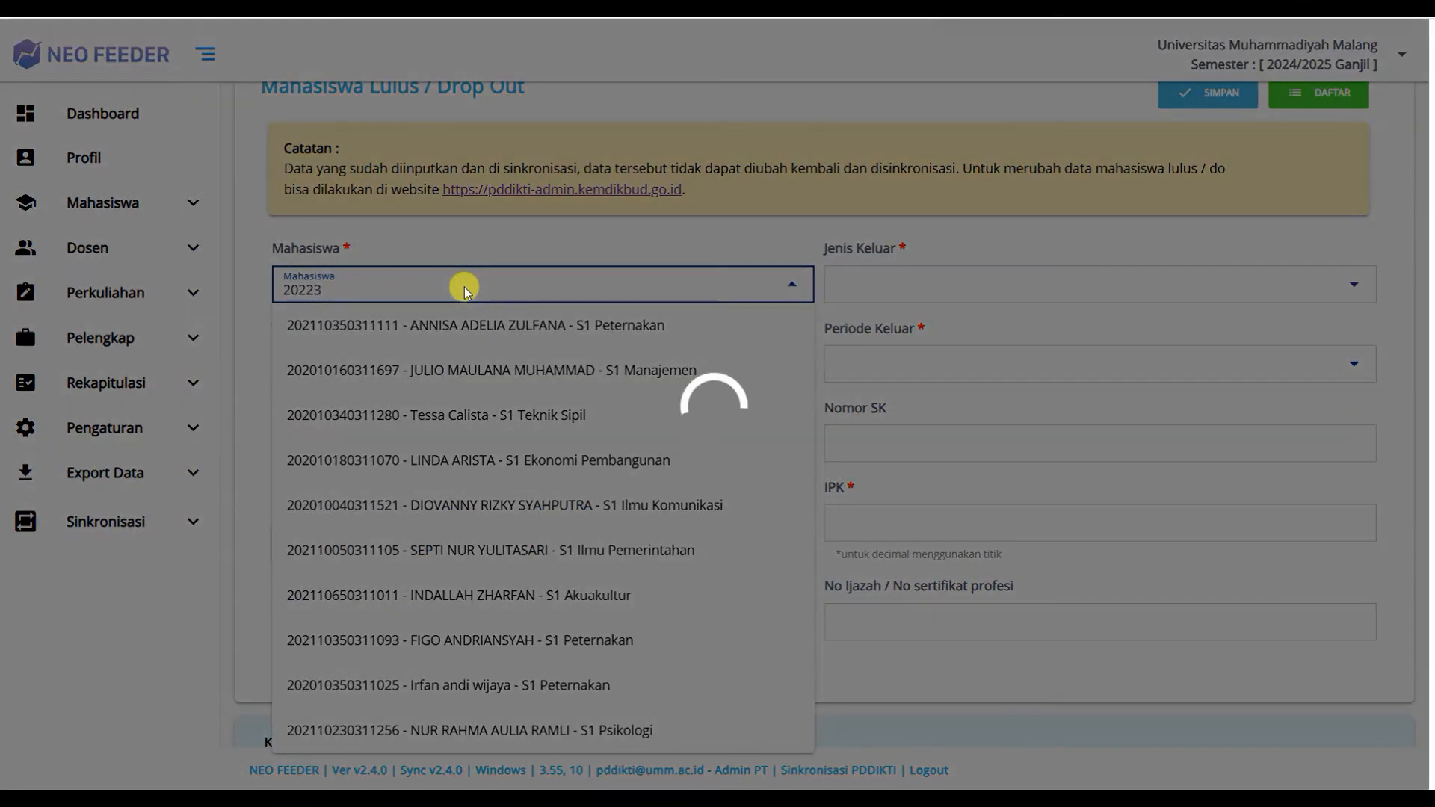
key("BackSpace")
key("BackSpace")
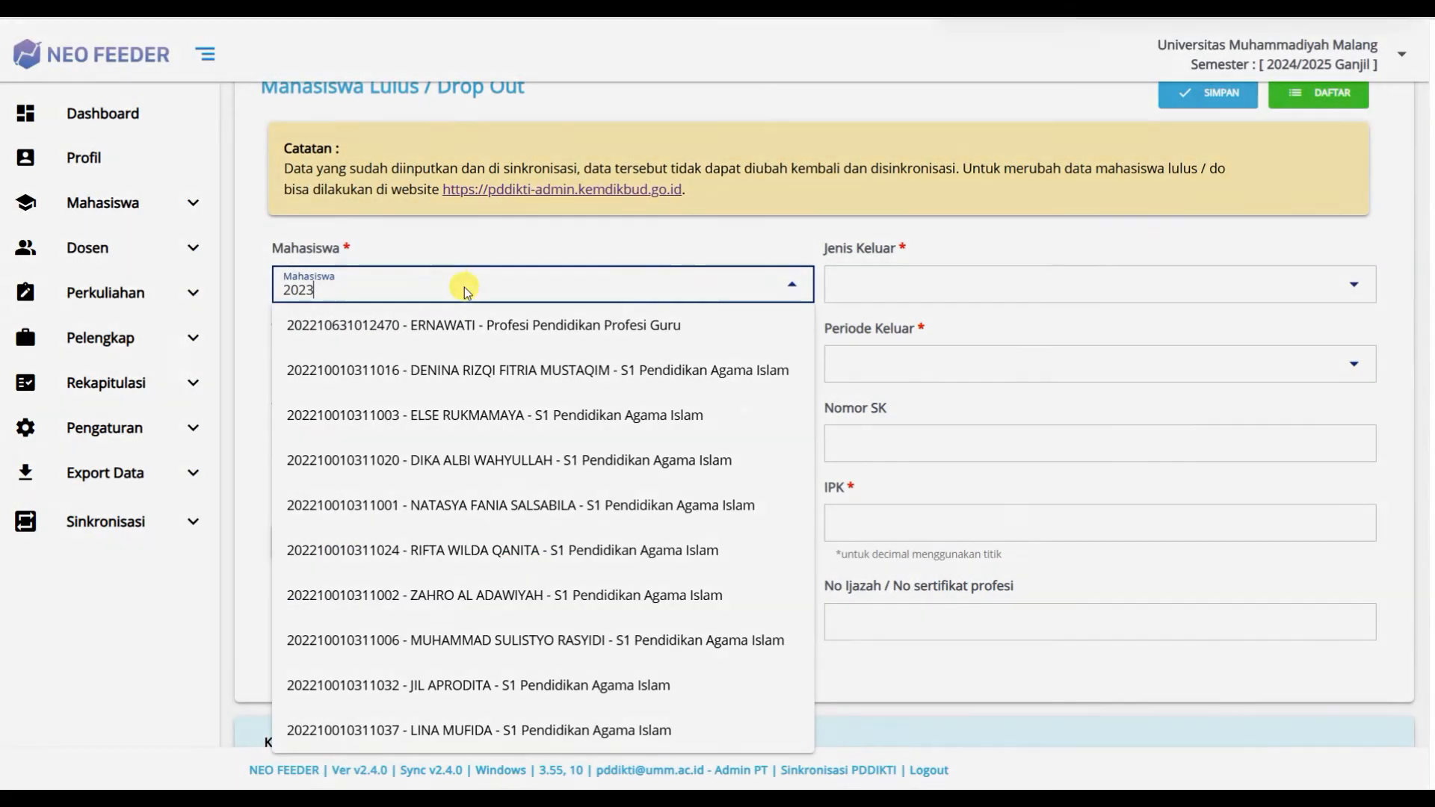
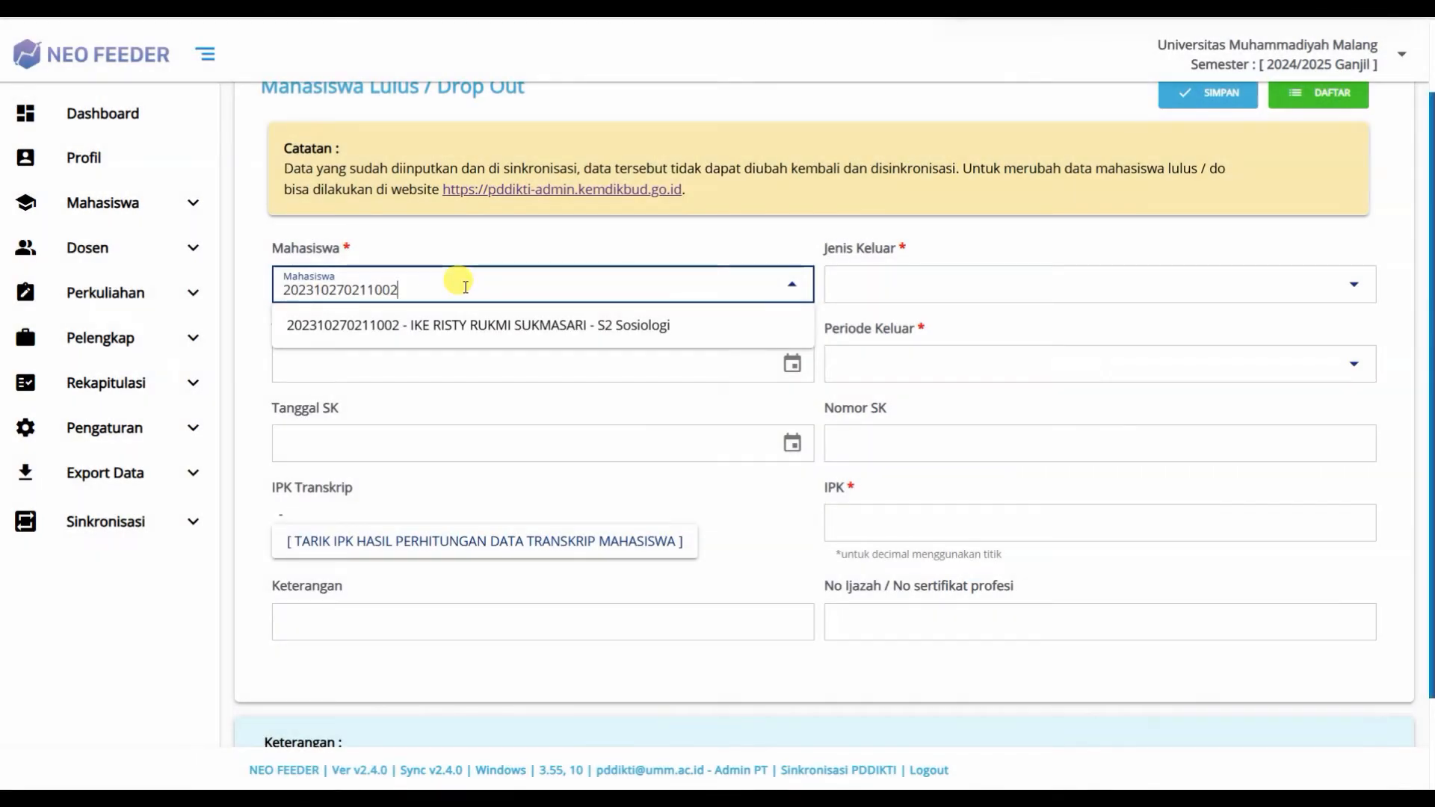
left_click(487, 329)
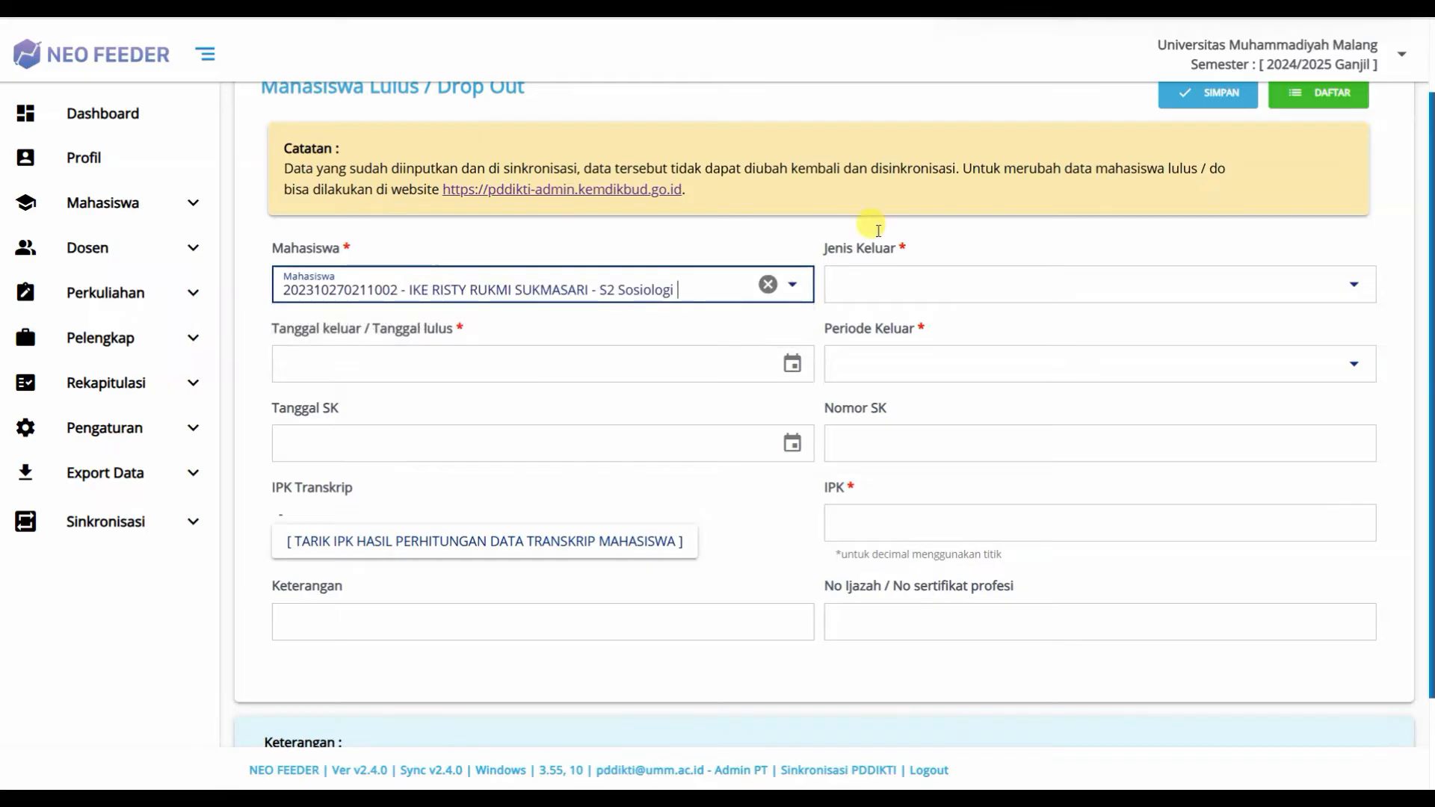
Step: Set Jenis Keluar to Lulus
left_click(955, 272)
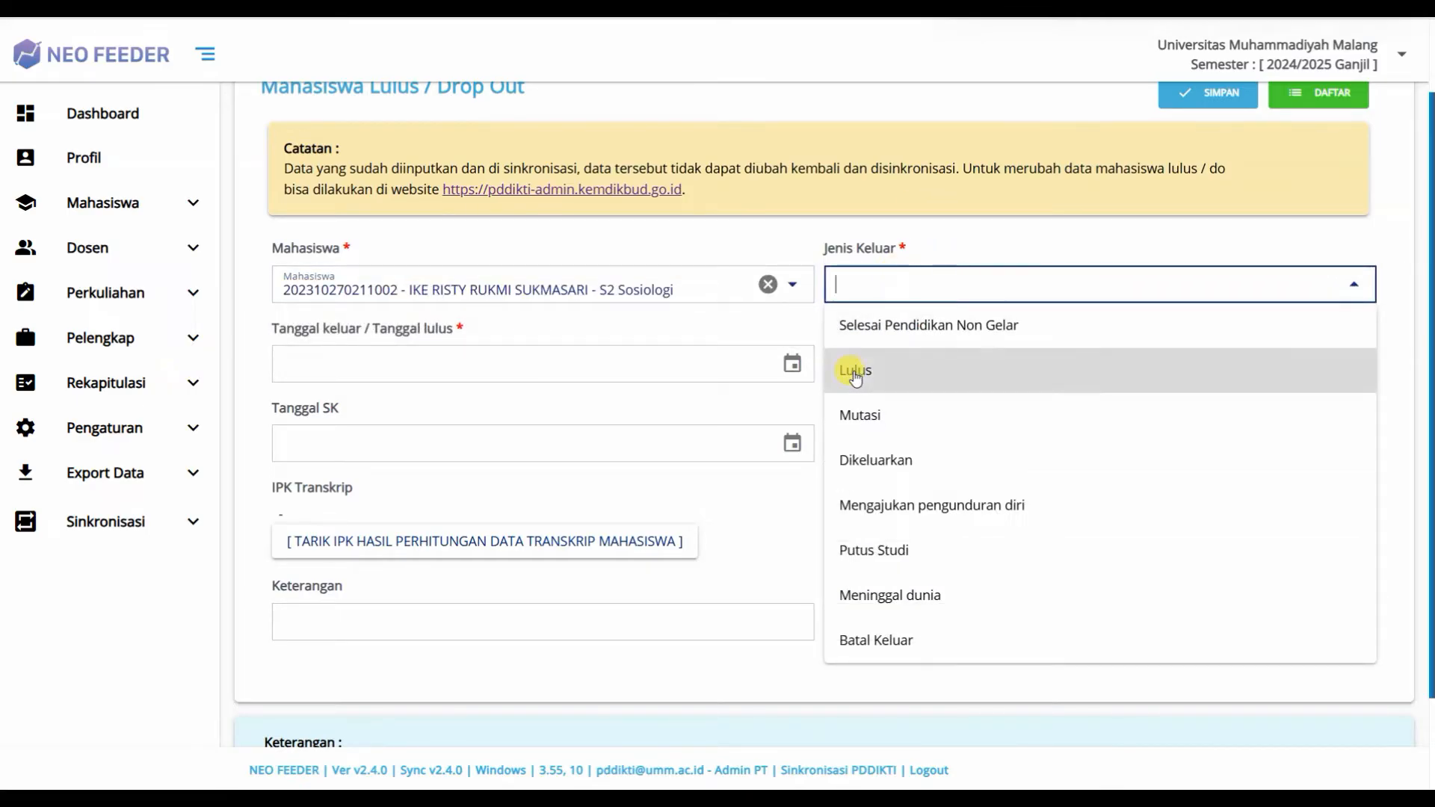
left_click(856, 371)
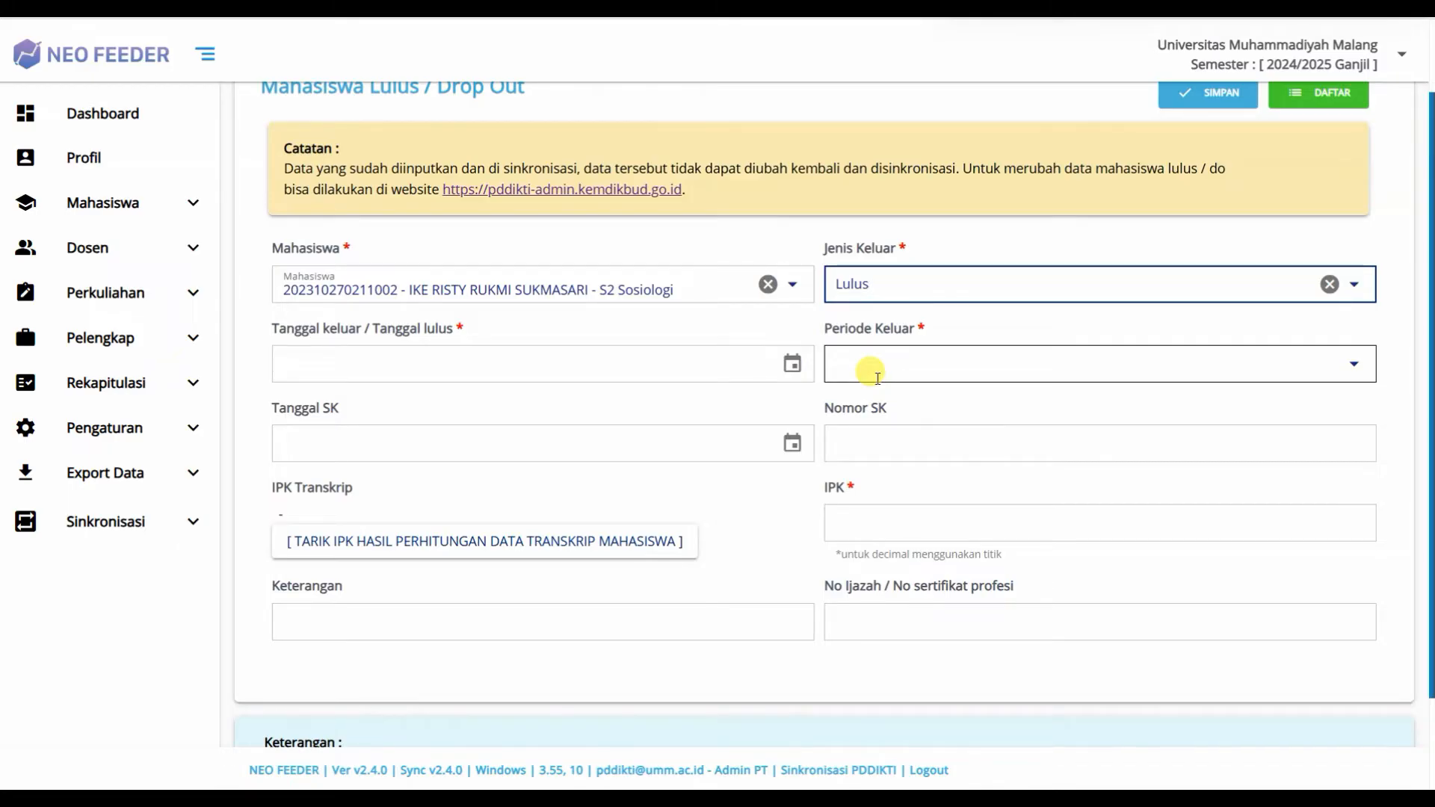
left_click(792, 364)
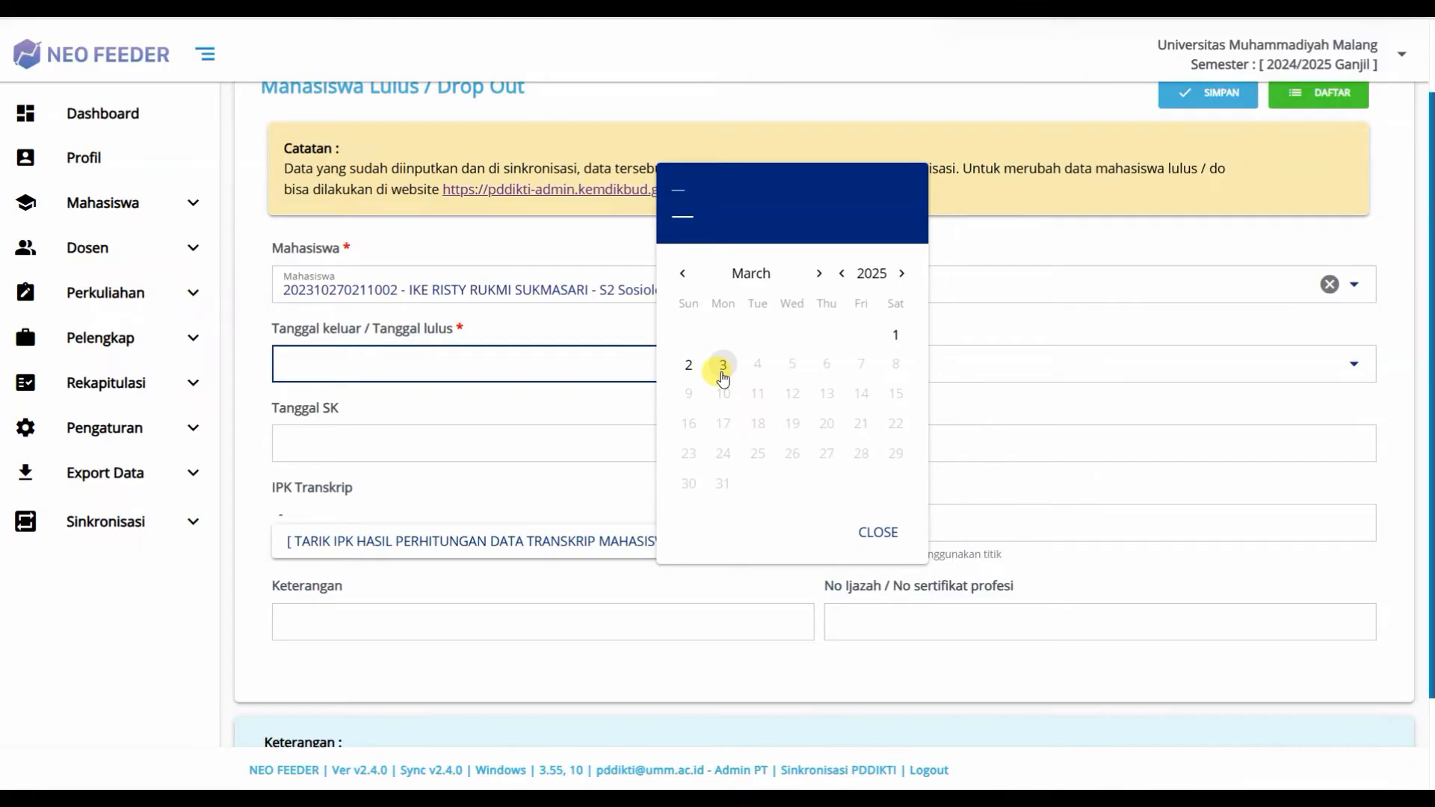
Step: Set the graduation date to 03-03-2025 in the calendar
left_click(722, 367)
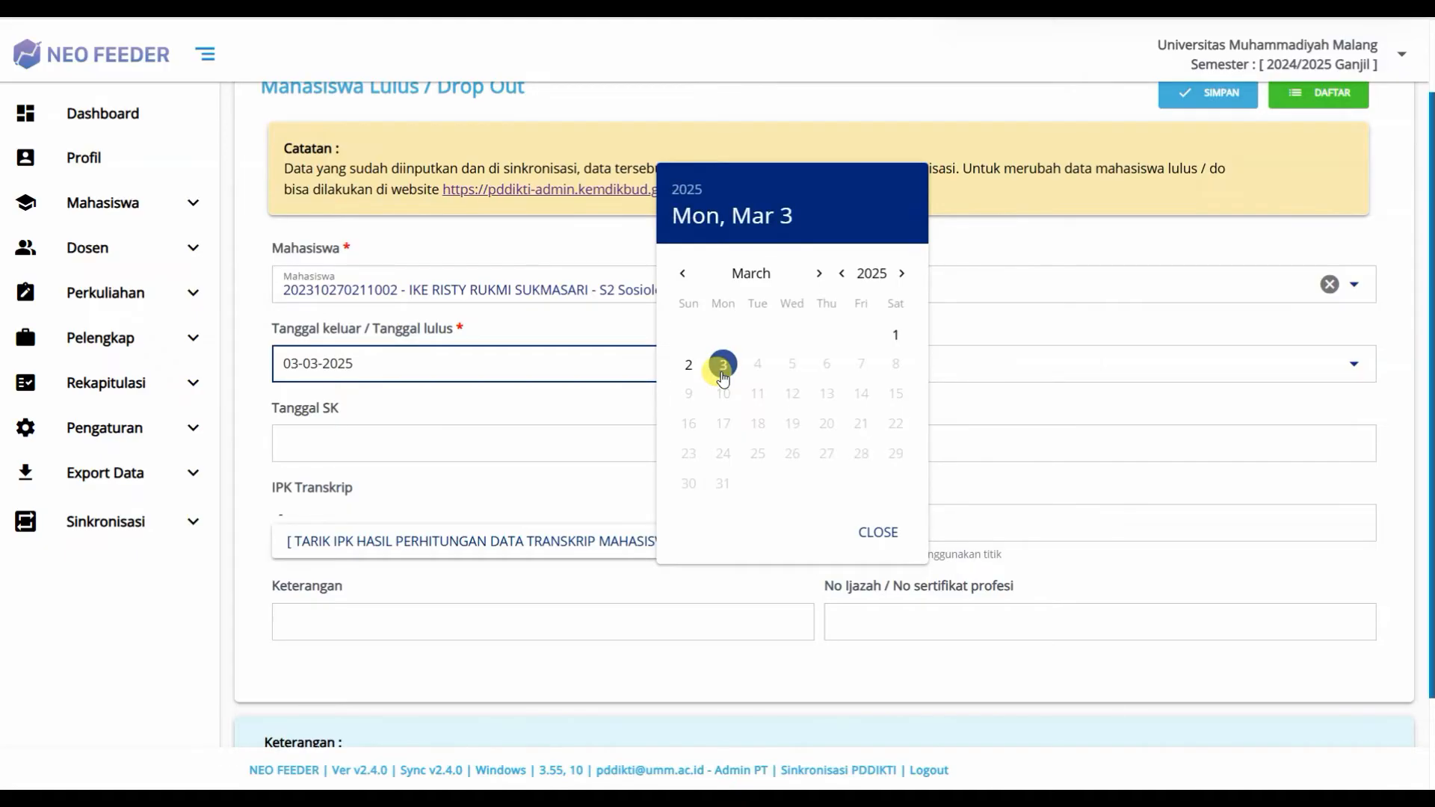
left_click(878, 532)
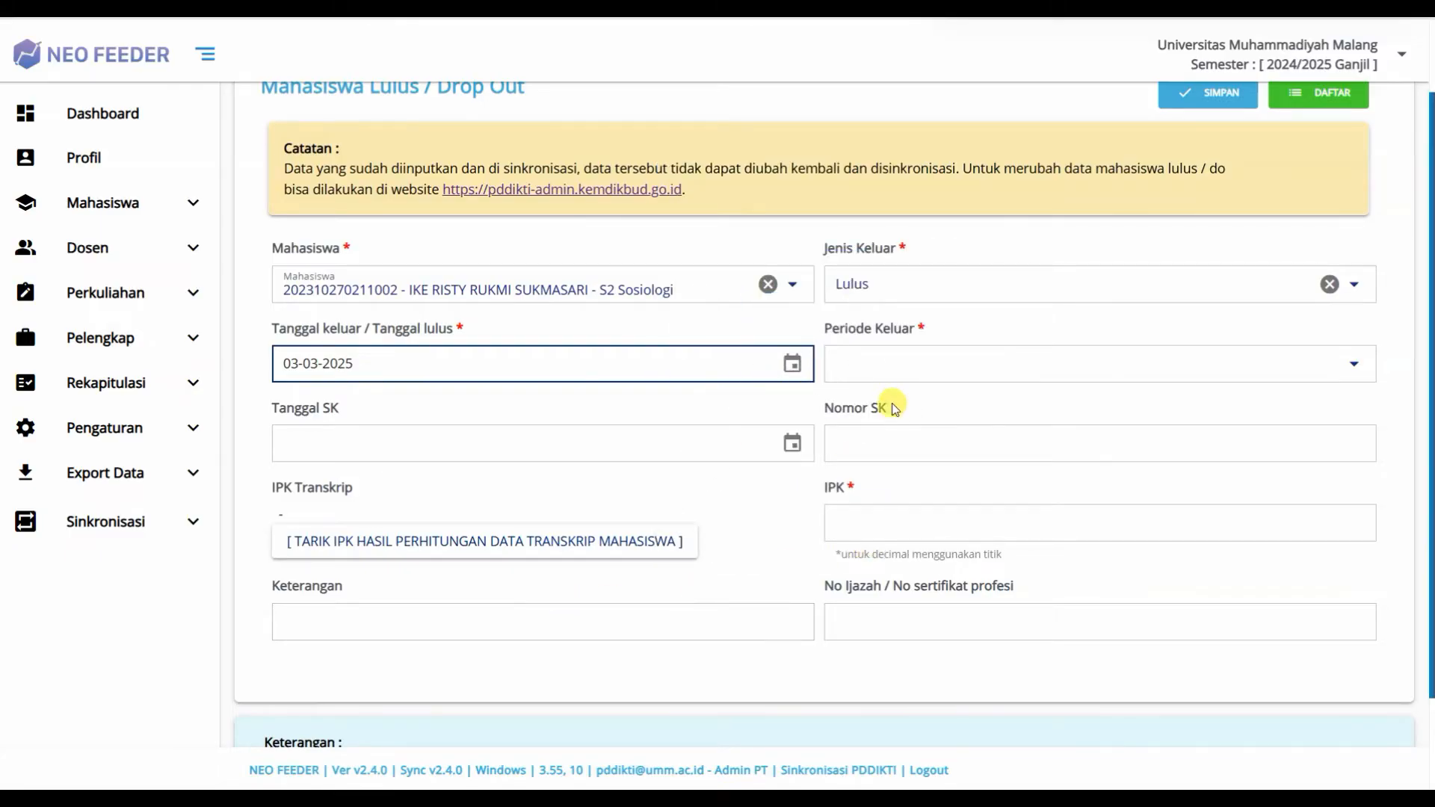
left_click(897, 357)
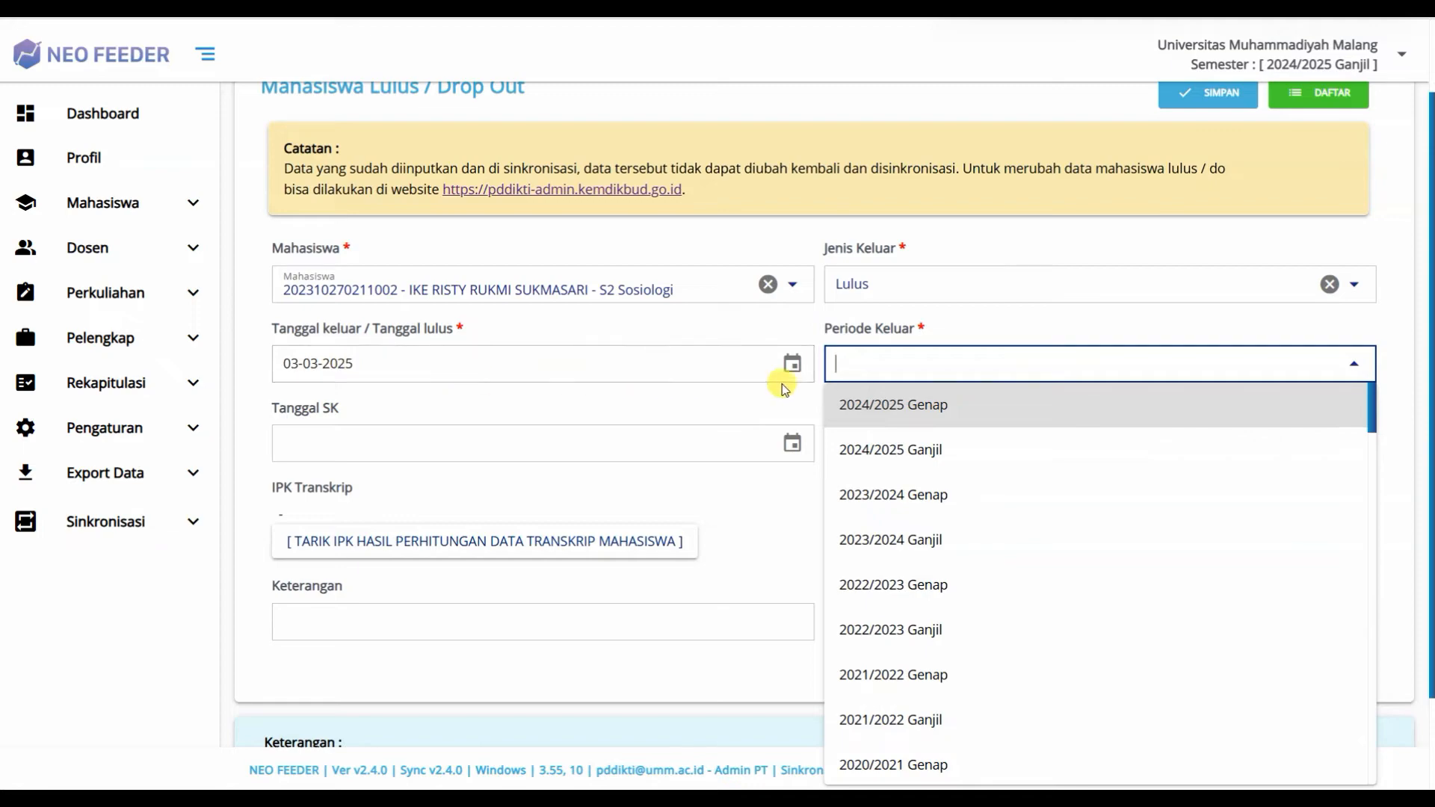
Step: Choose 2024/2025 Genap as Periode Keluar, then move through the Tanggal SK and Nomor SK fields
left_click(891, 409)
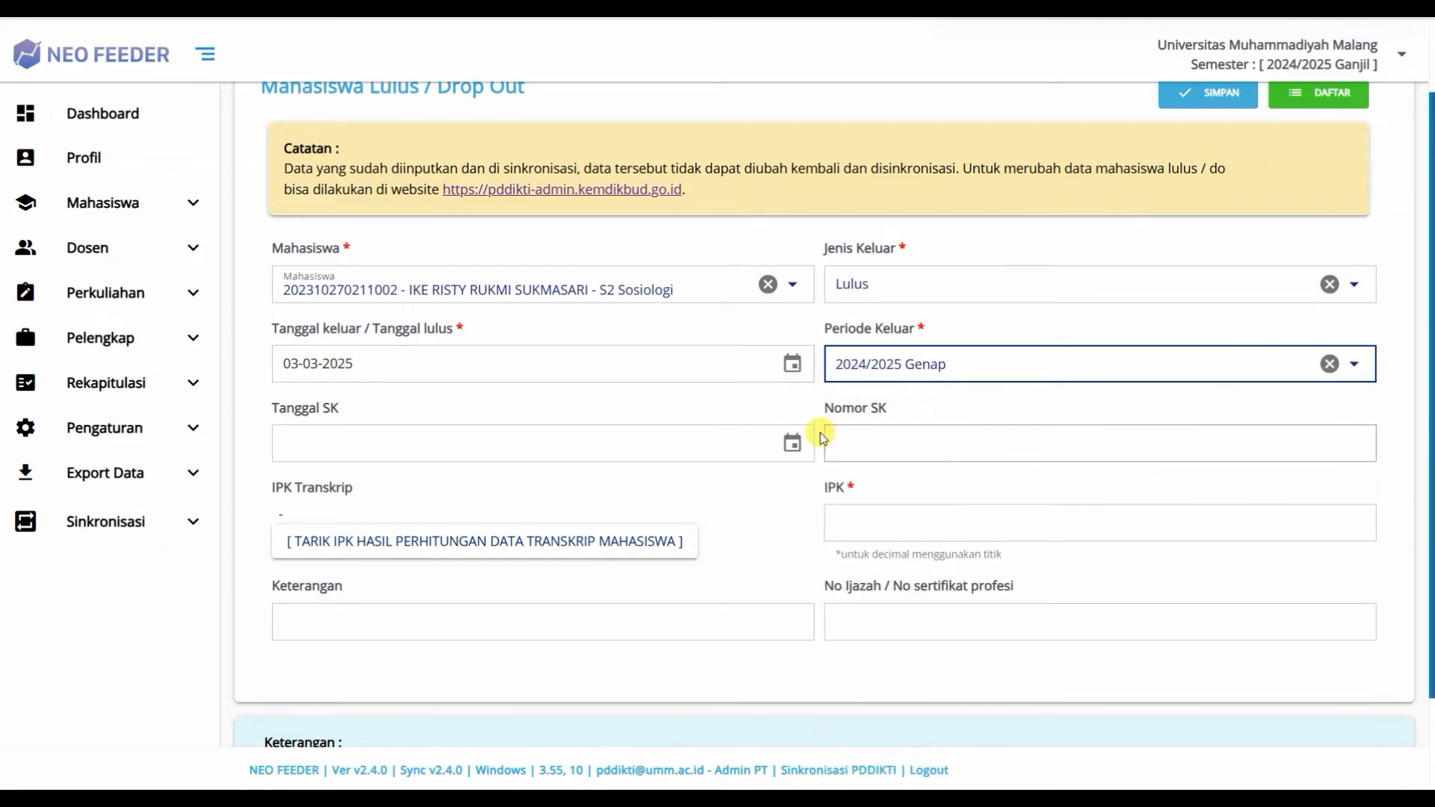
left_click(724, 436)
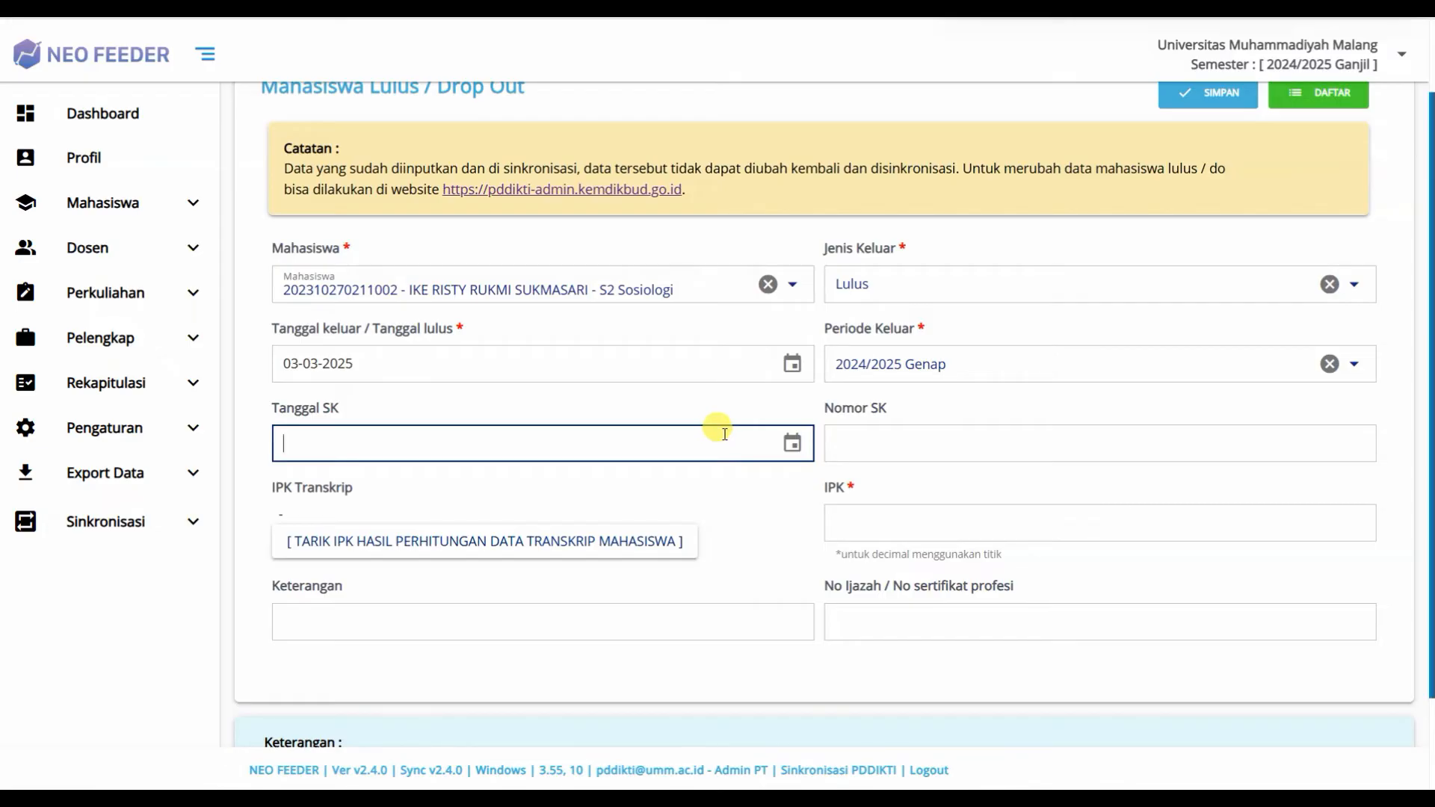
left_click(870, 441)
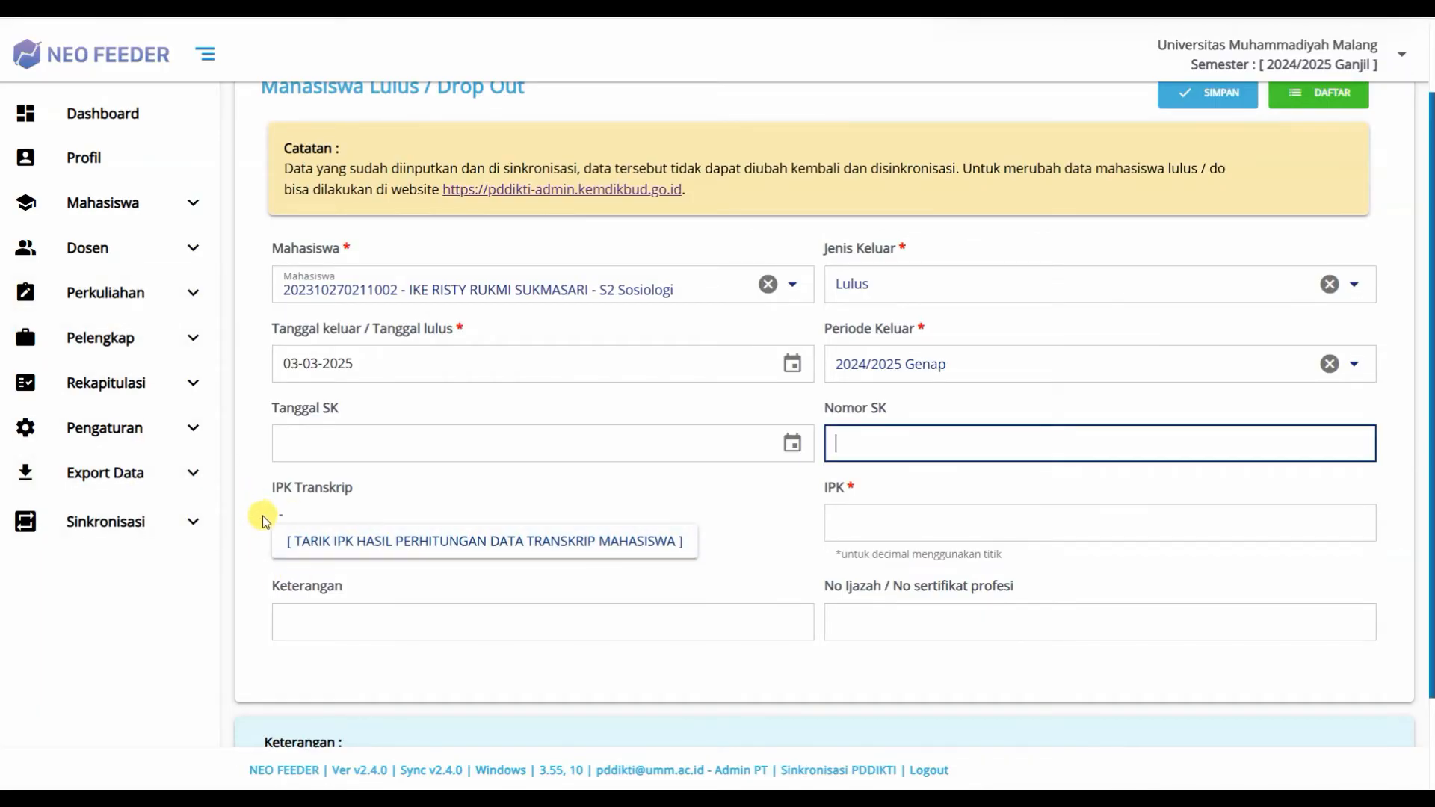
Step: Enter 3.99 in the IPK field
left_click(852, 523)
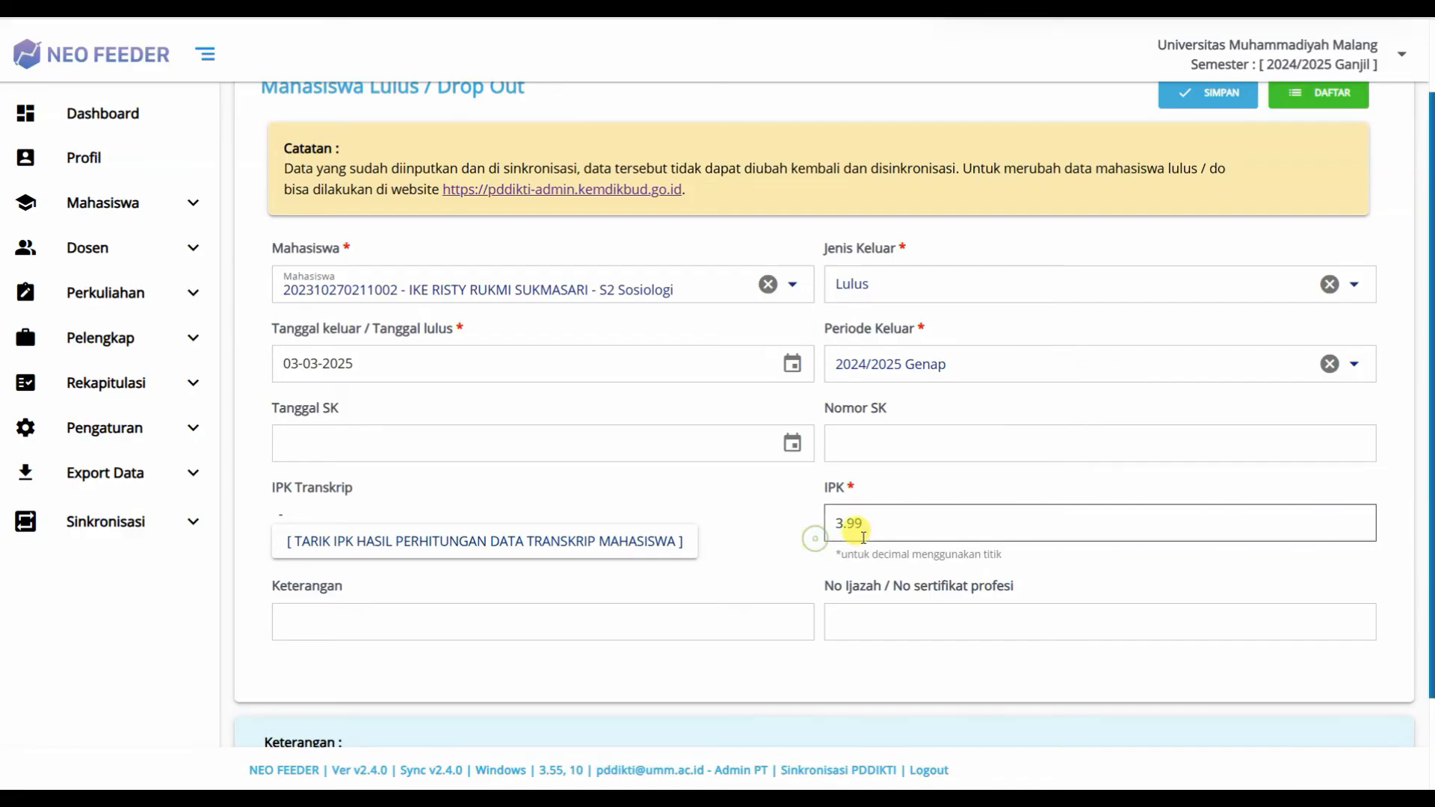
Step: Finish the 3.99 IPK entry, focus the No Ijazah field, and bring back PISN's Eligible result
left_click(845, 523)
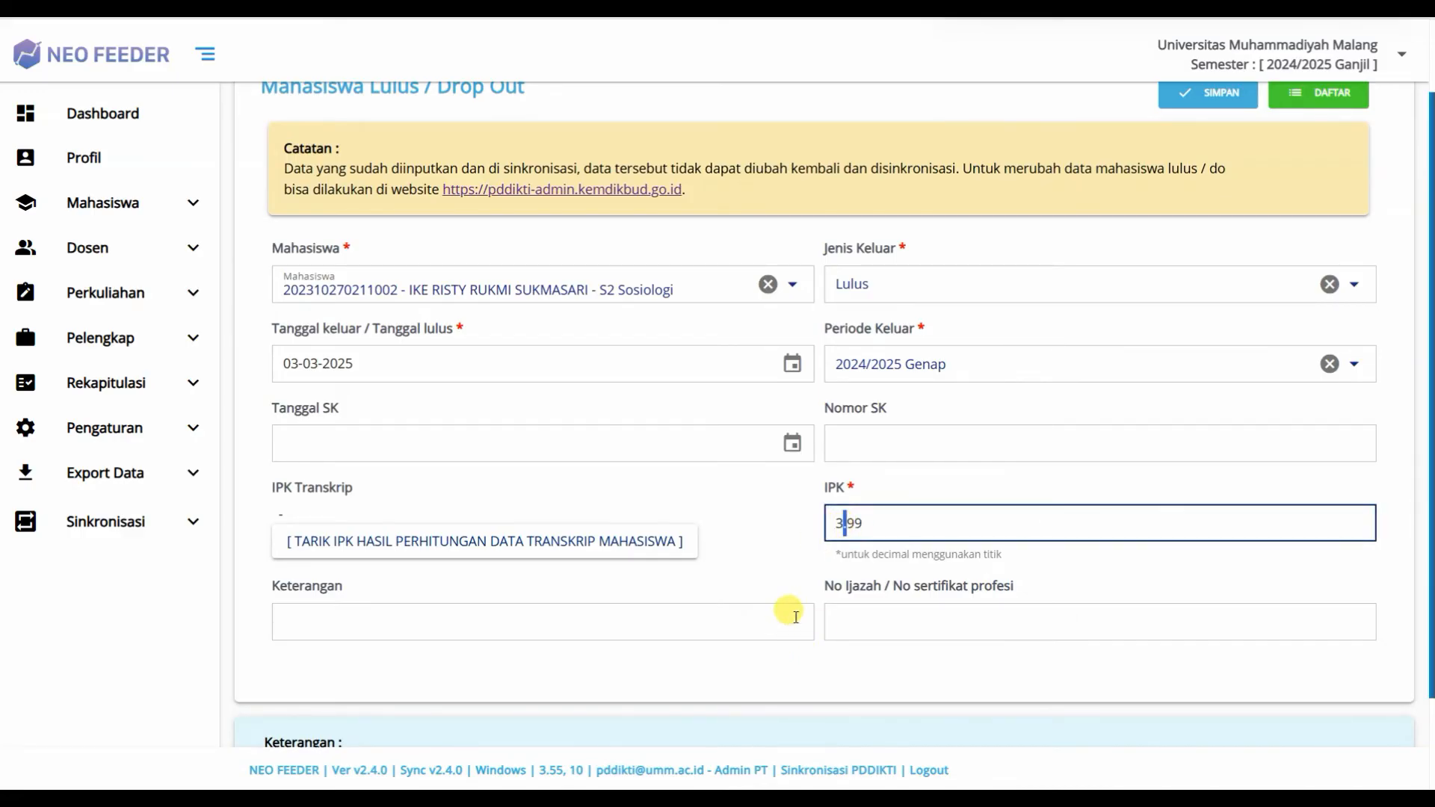
left_click(803, 547)
left_click(834, 624)
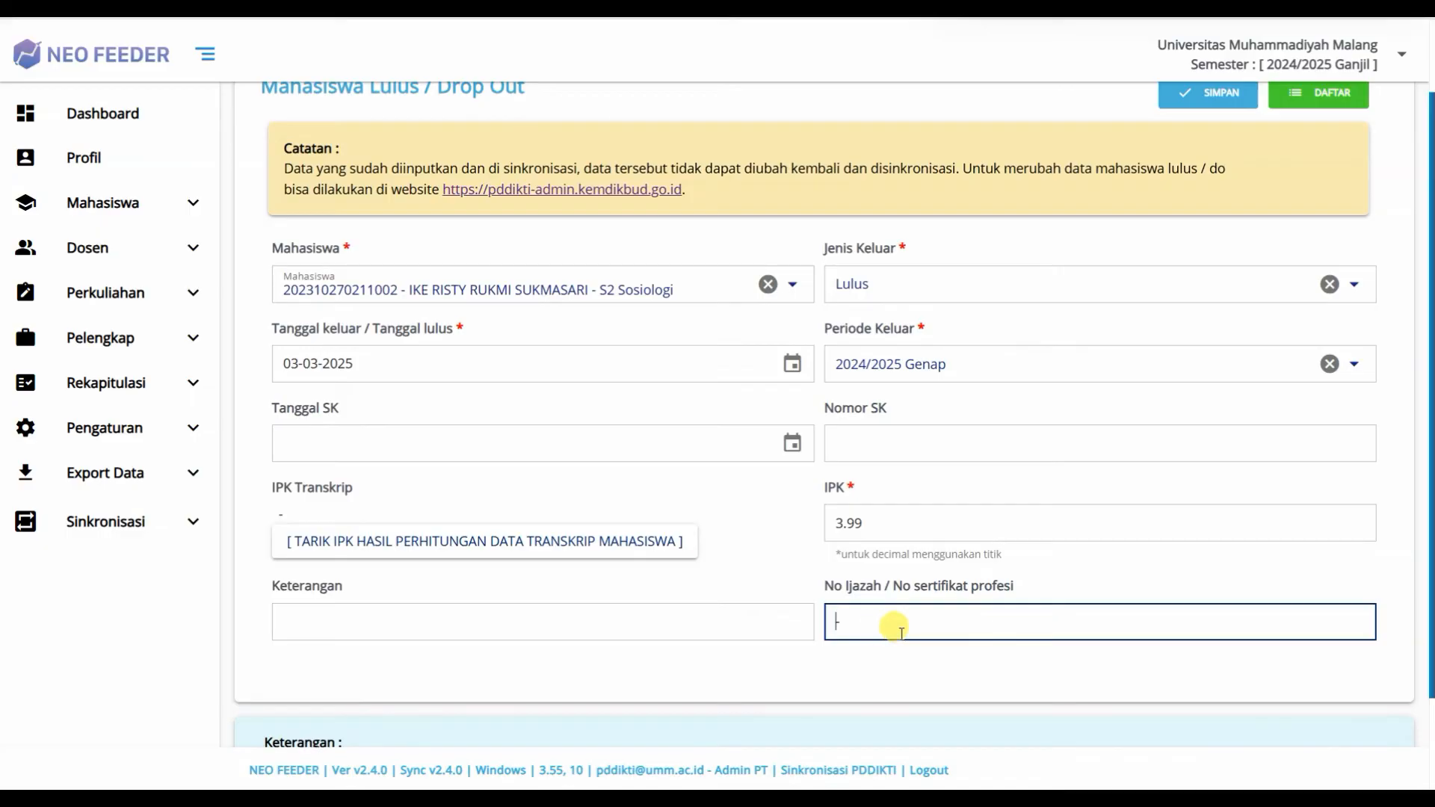
double_click(972, 587)
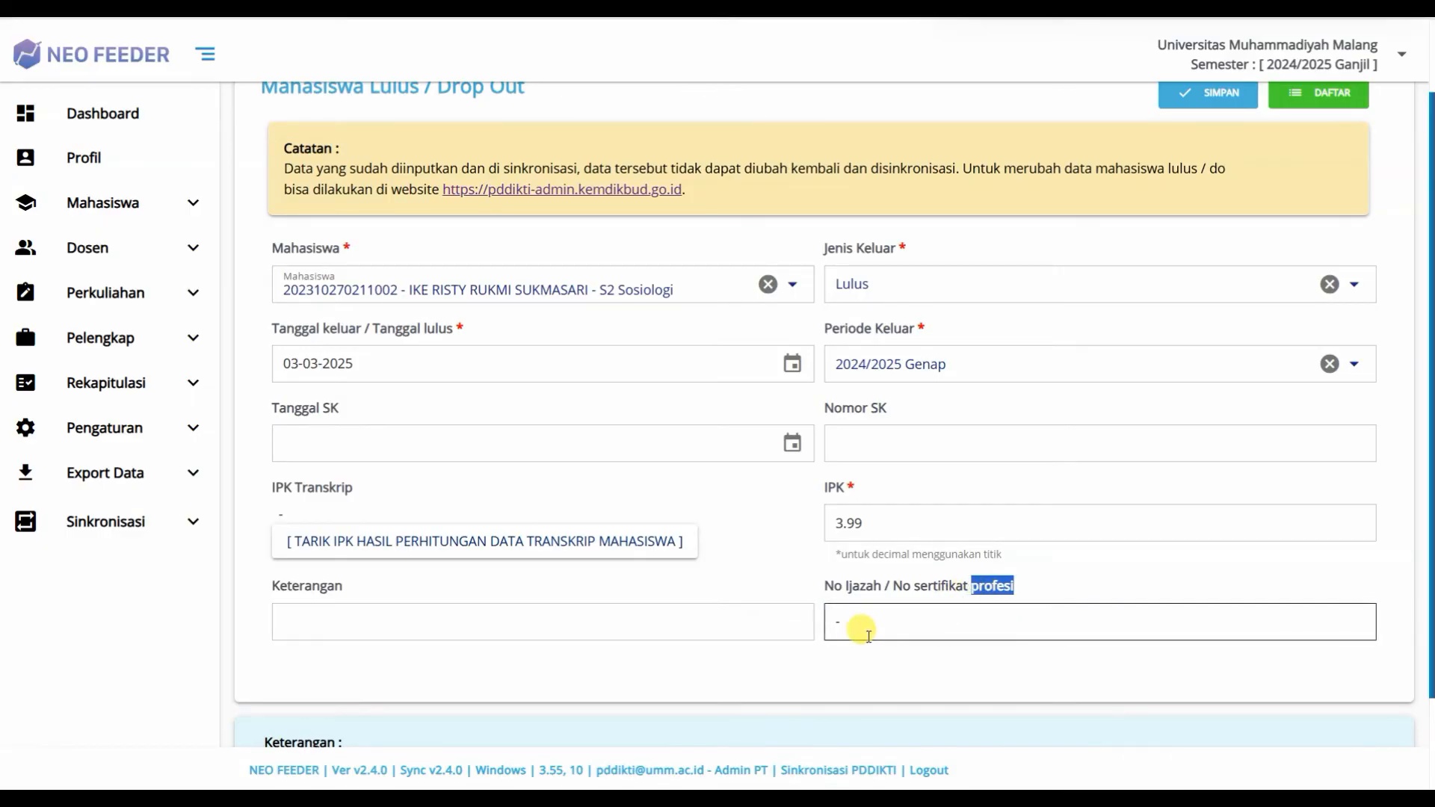
left_click(833, 635)
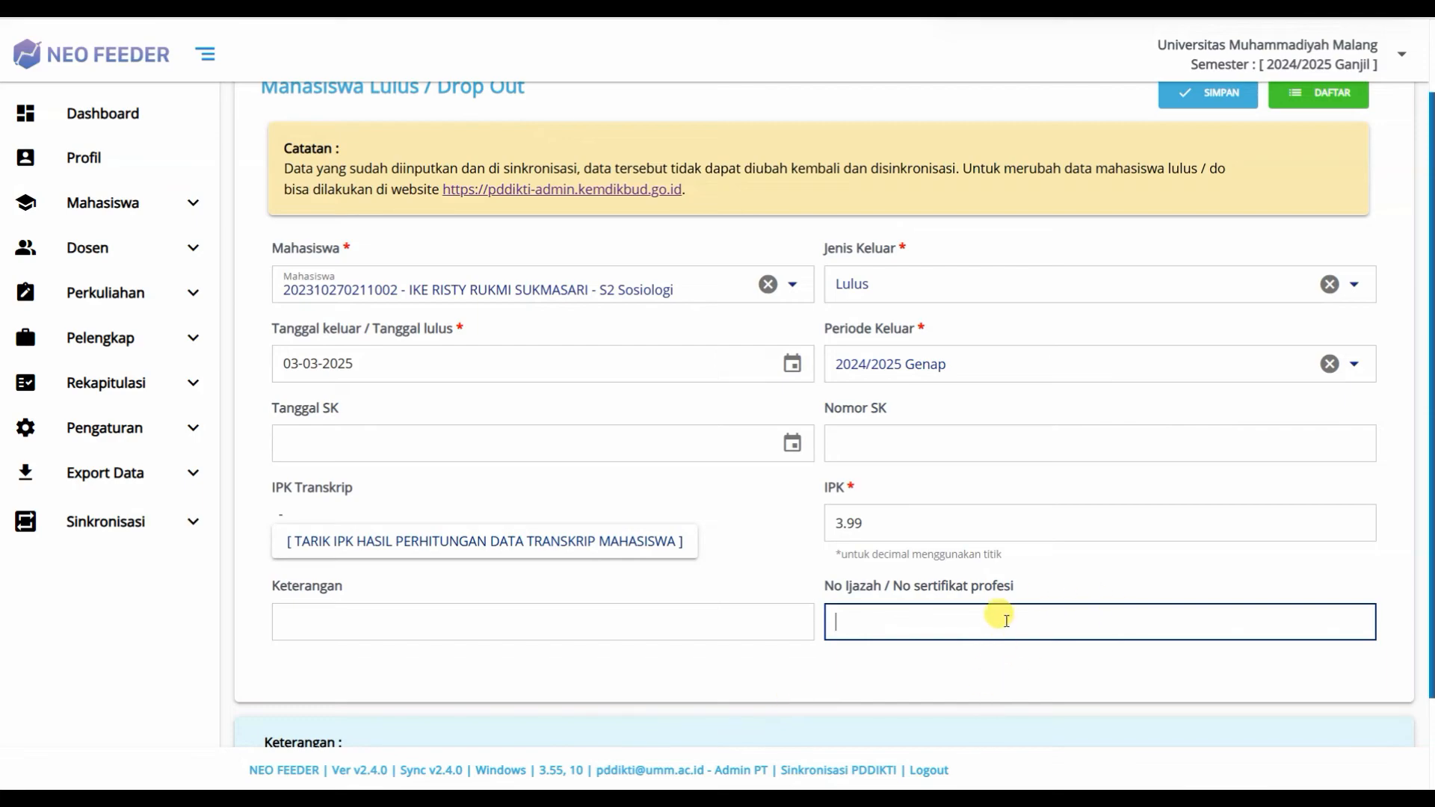
double_click(996, 586)
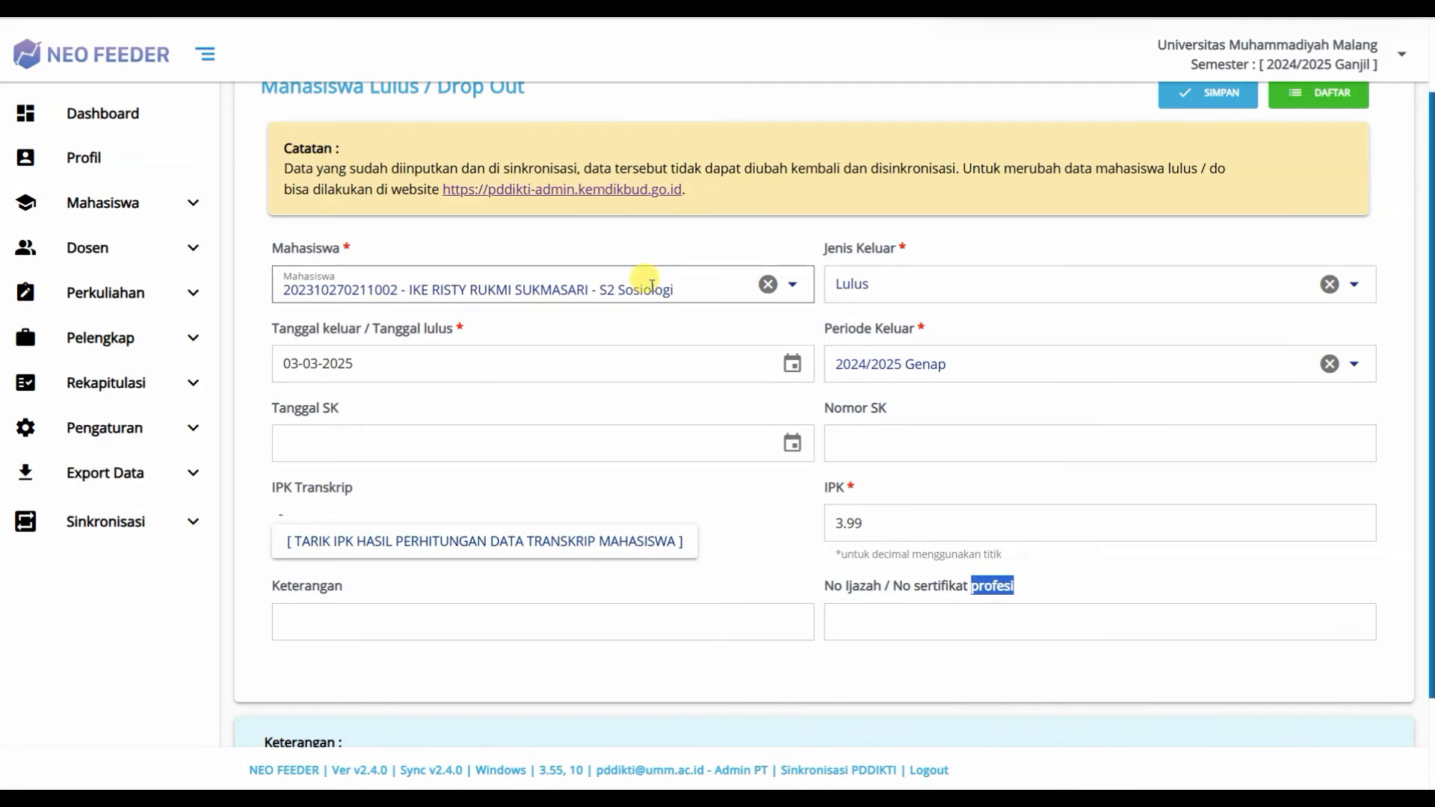
left_click(860, 625)
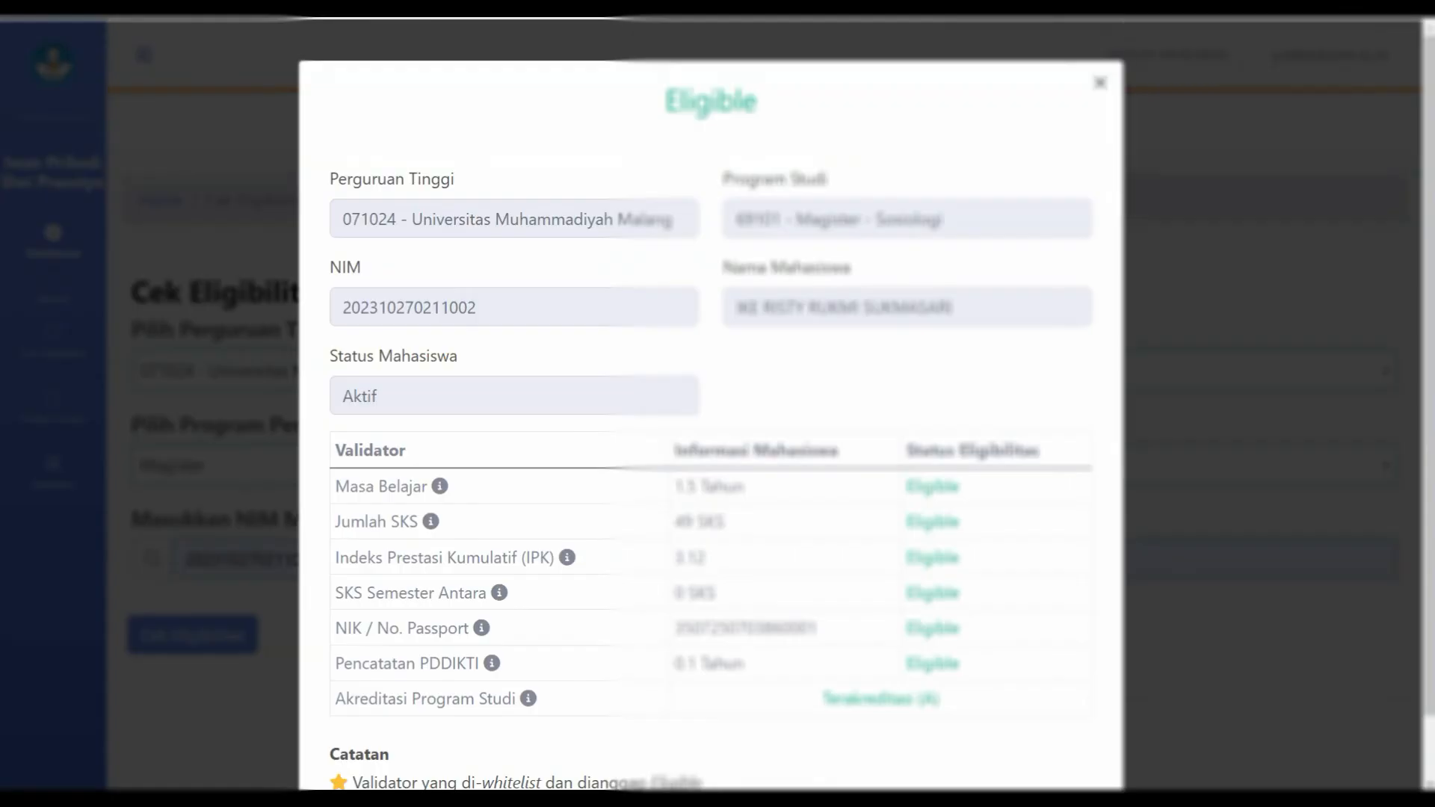
Step: Close the Eligible result, go back to the Cek Eligibilitas page, and show the Daftar Usulan options
left_click(1100, 81)
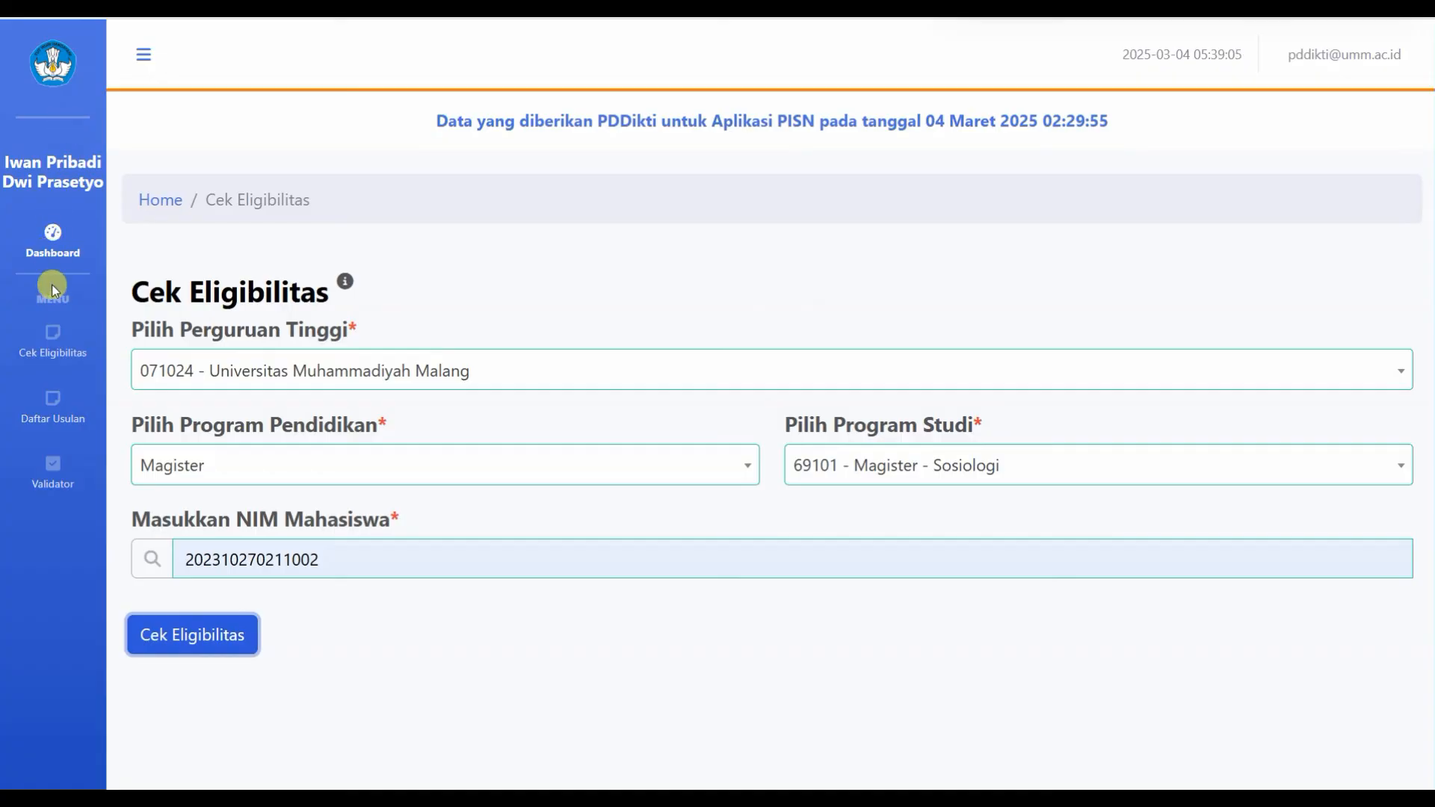
left_click(52, 233)
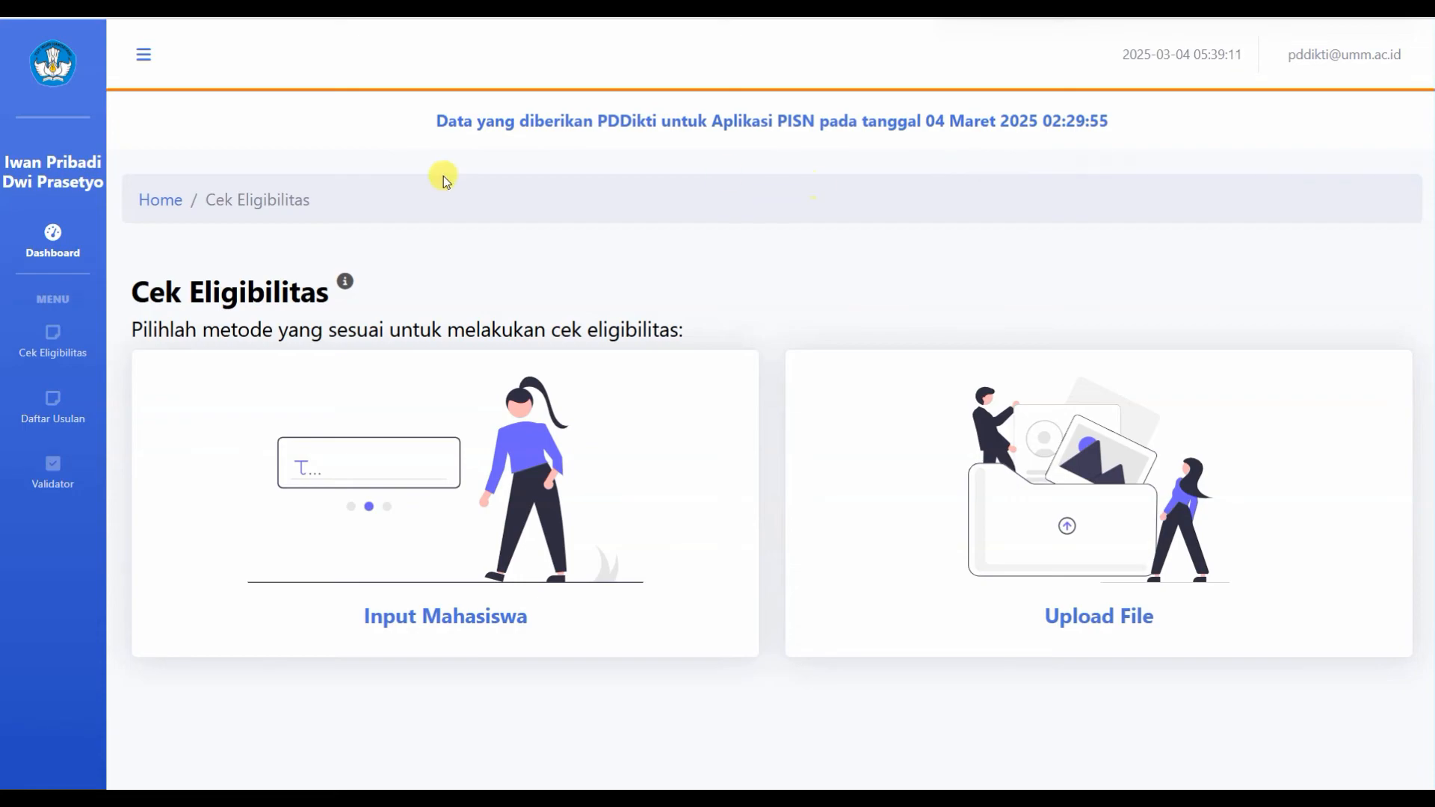
left_click_drag(418, 126, 1118, 119)
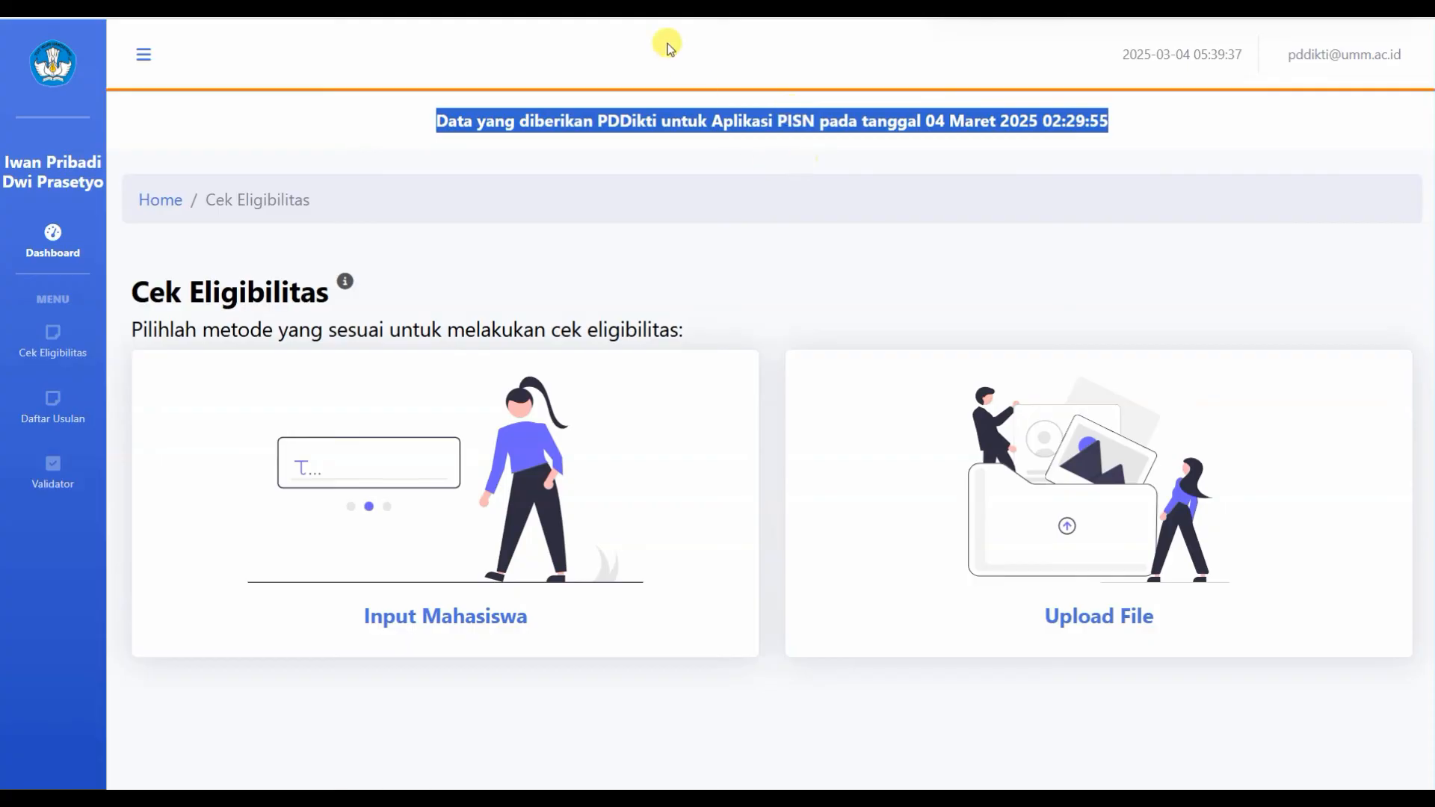
left_click(55, 417)
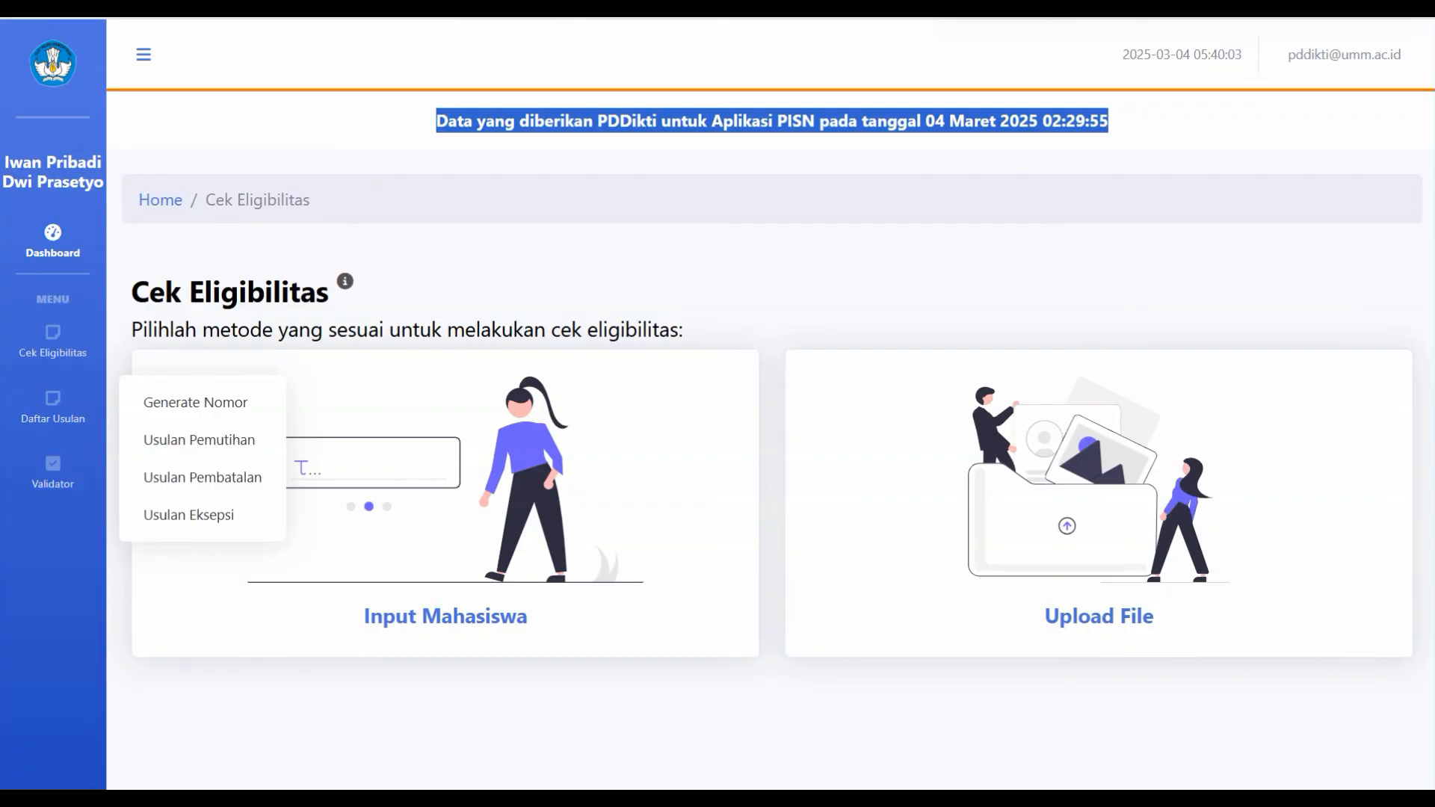
Step: Open the Generate Nomor list from Daftar Usulan
left_click(515, 9)
left_click(590, 141)
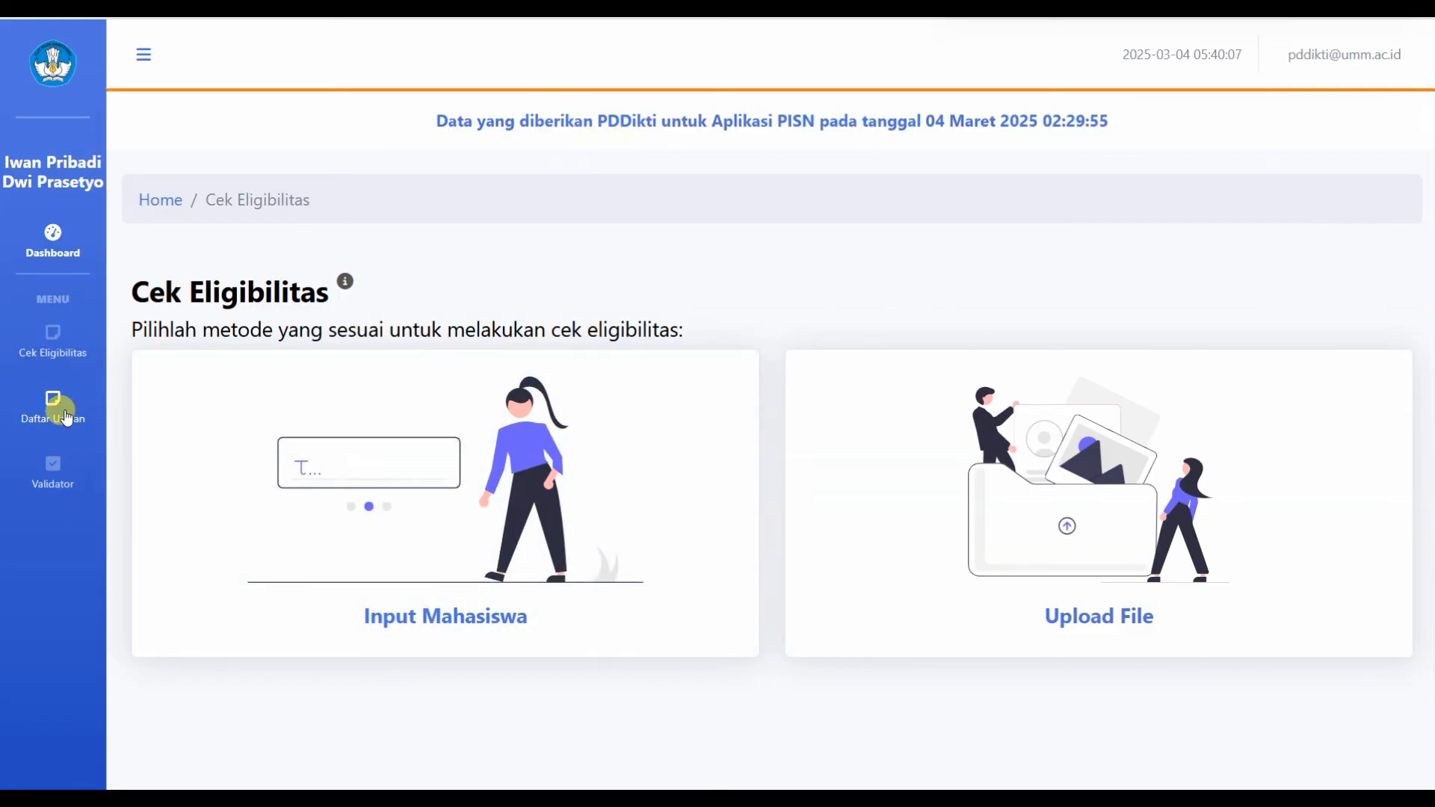
mouse_move(64, 404)
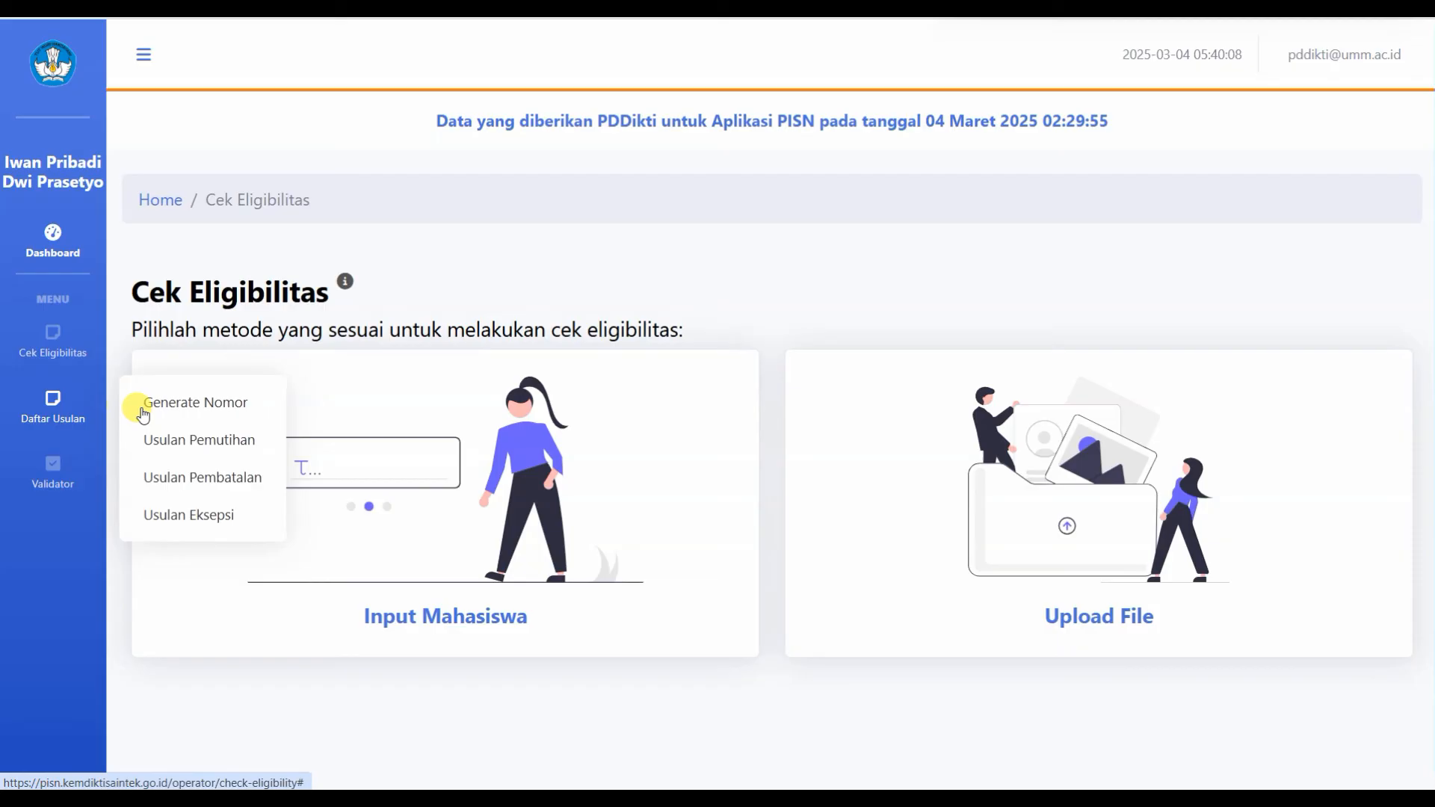
left_click(198, 402)
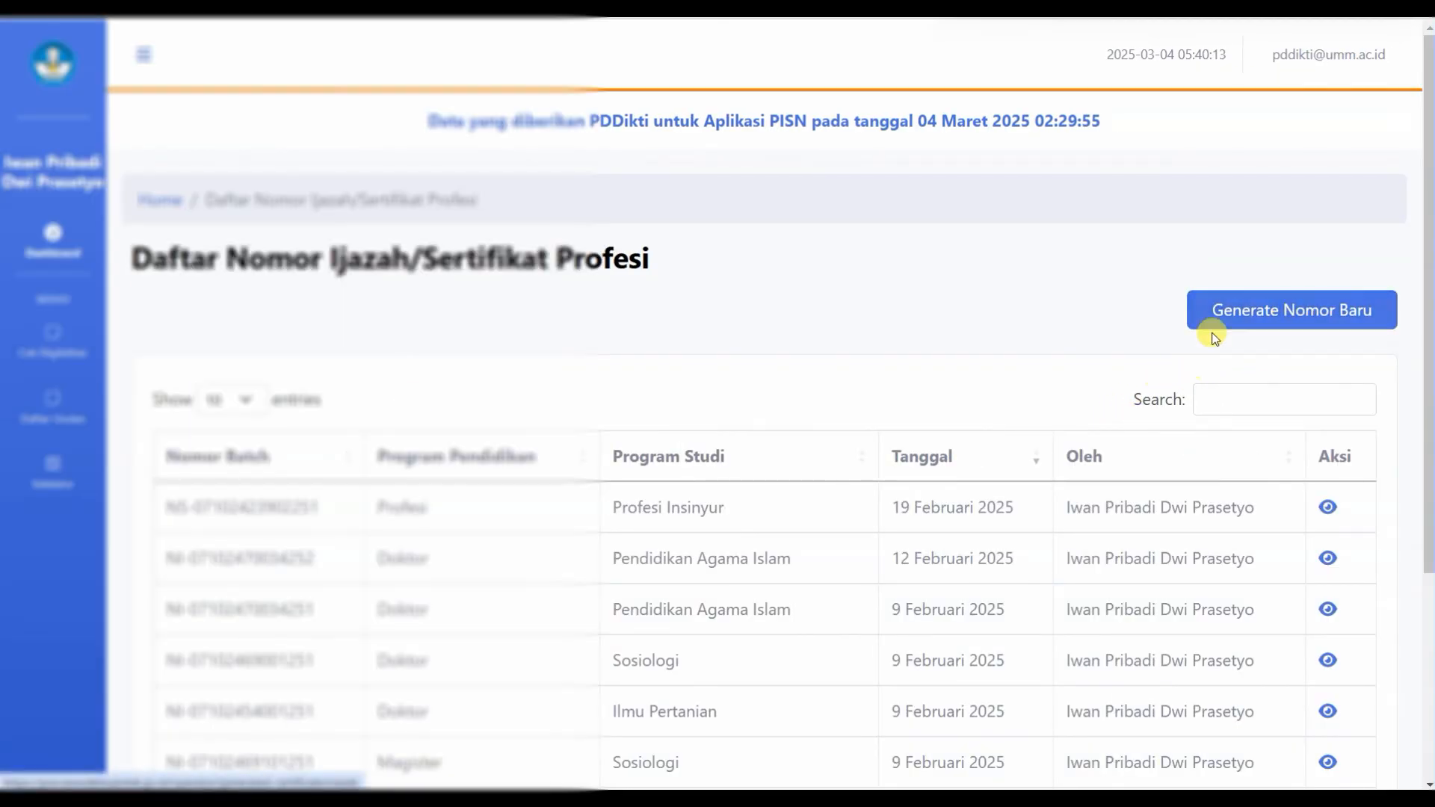
Step: Start a new Generate Nomor by Checklist Mahasiswa for Magister, 69101 - Magister - Sosiologi, and load students
left_click(1281, 313)
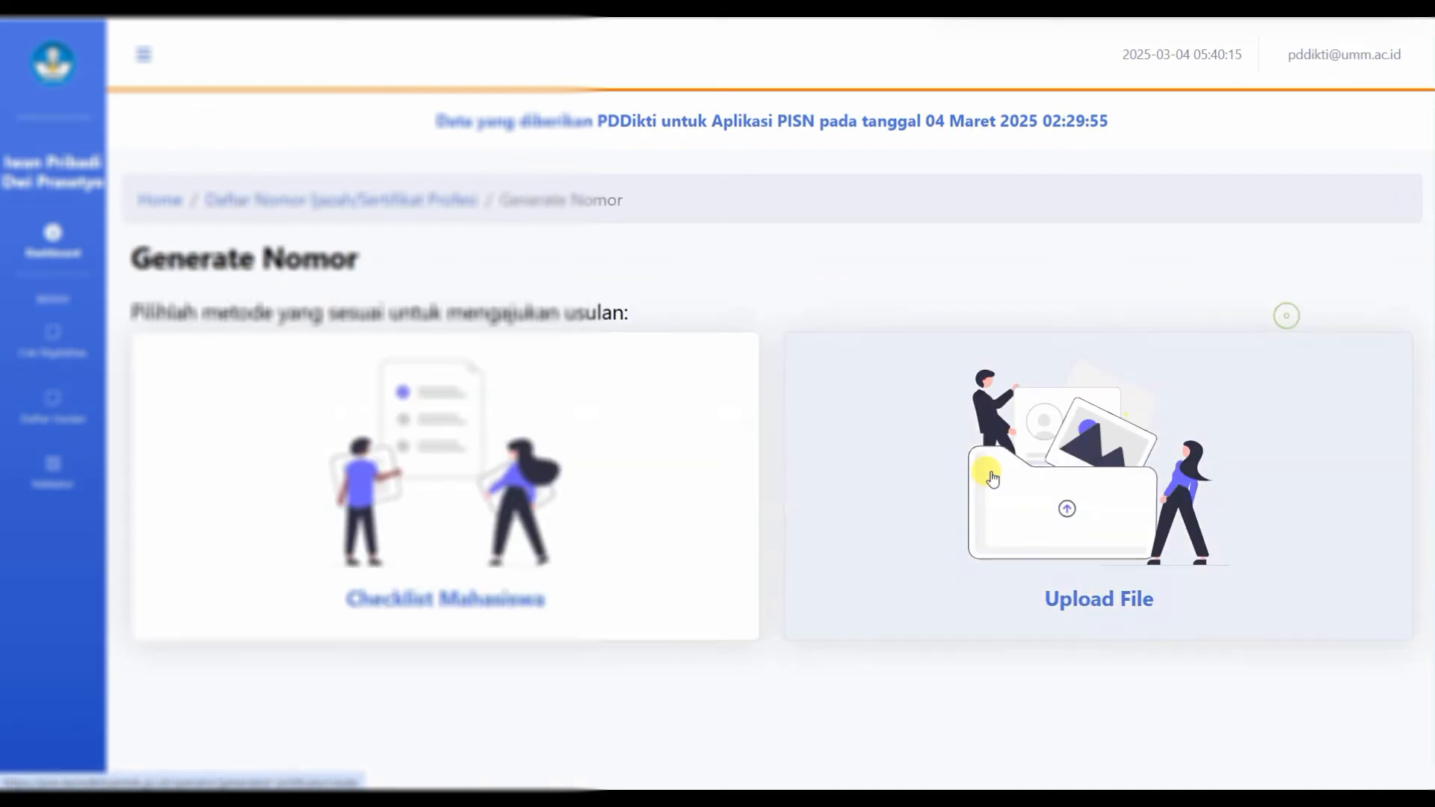
left_click(482, 609)
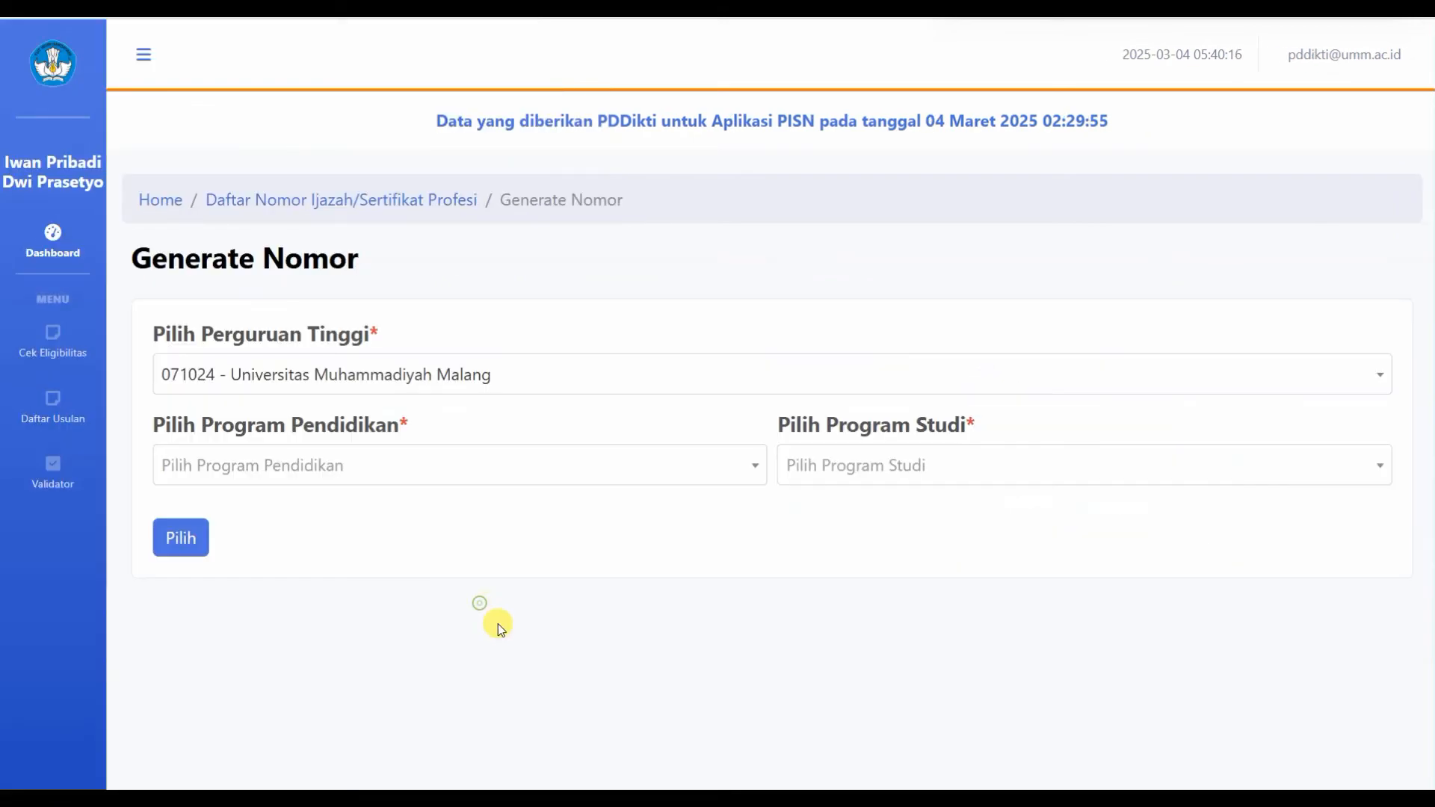
left_click(294, 467)
scroll(215, 699, "down", 2)
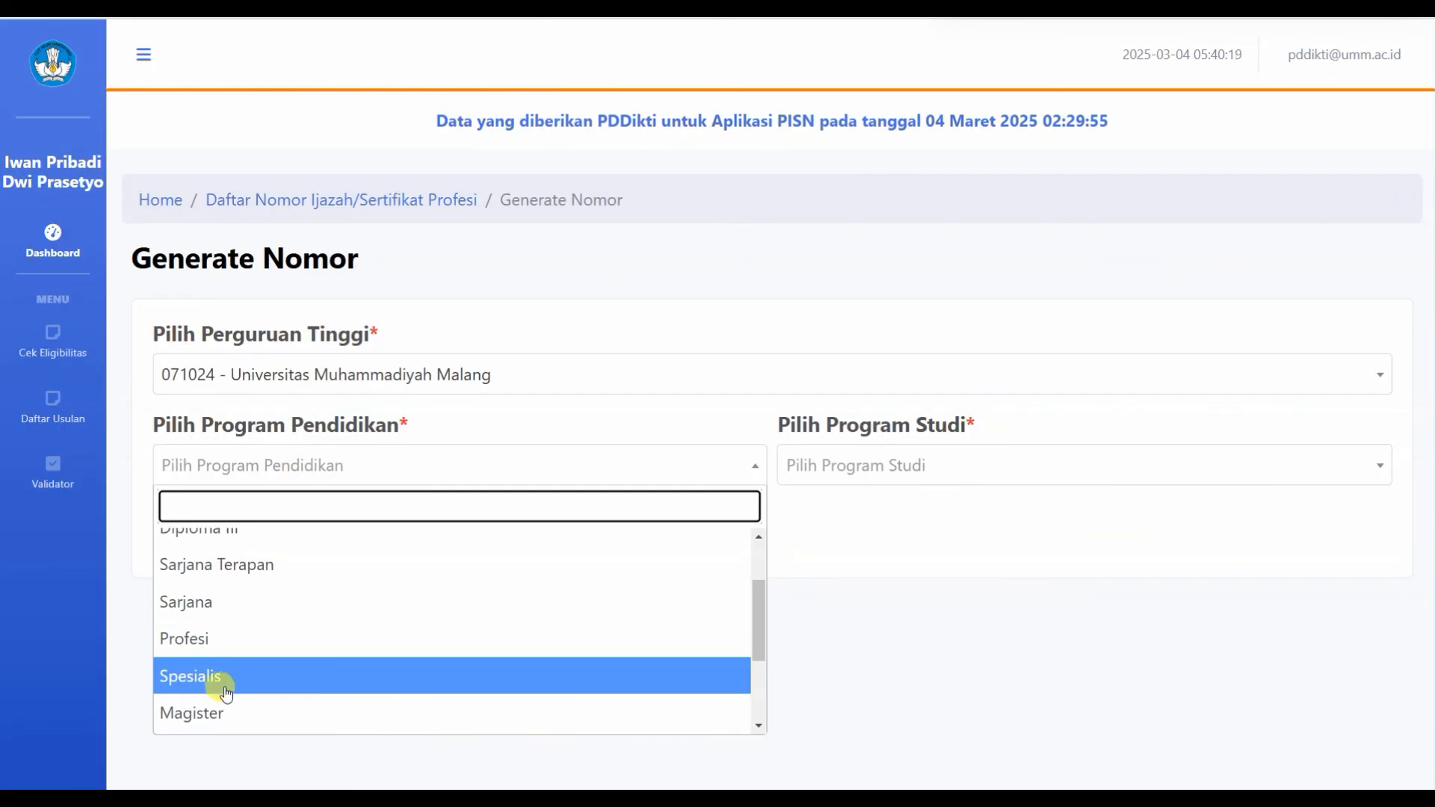
left_click(211, 704)
left_click(838, 470)
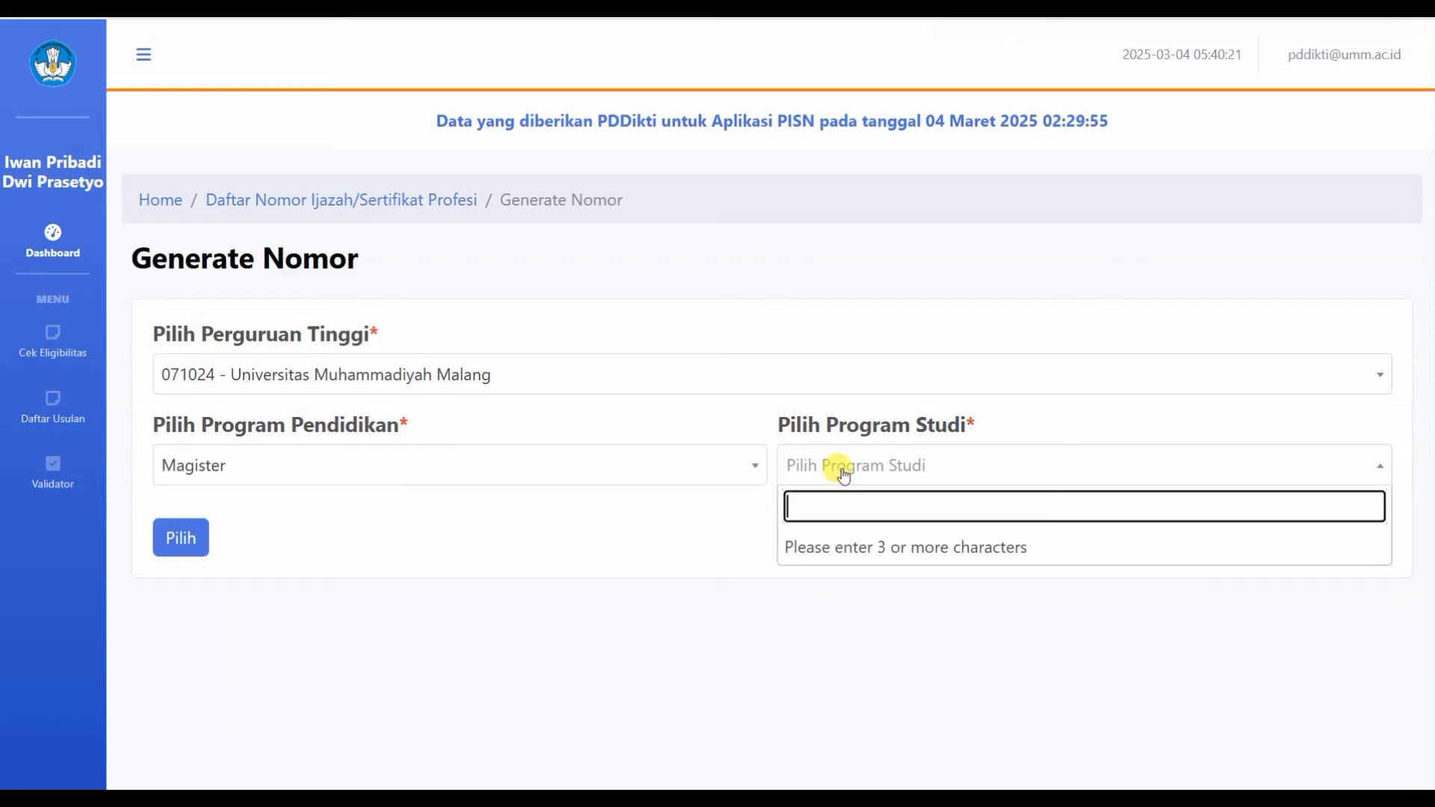
type("sos")
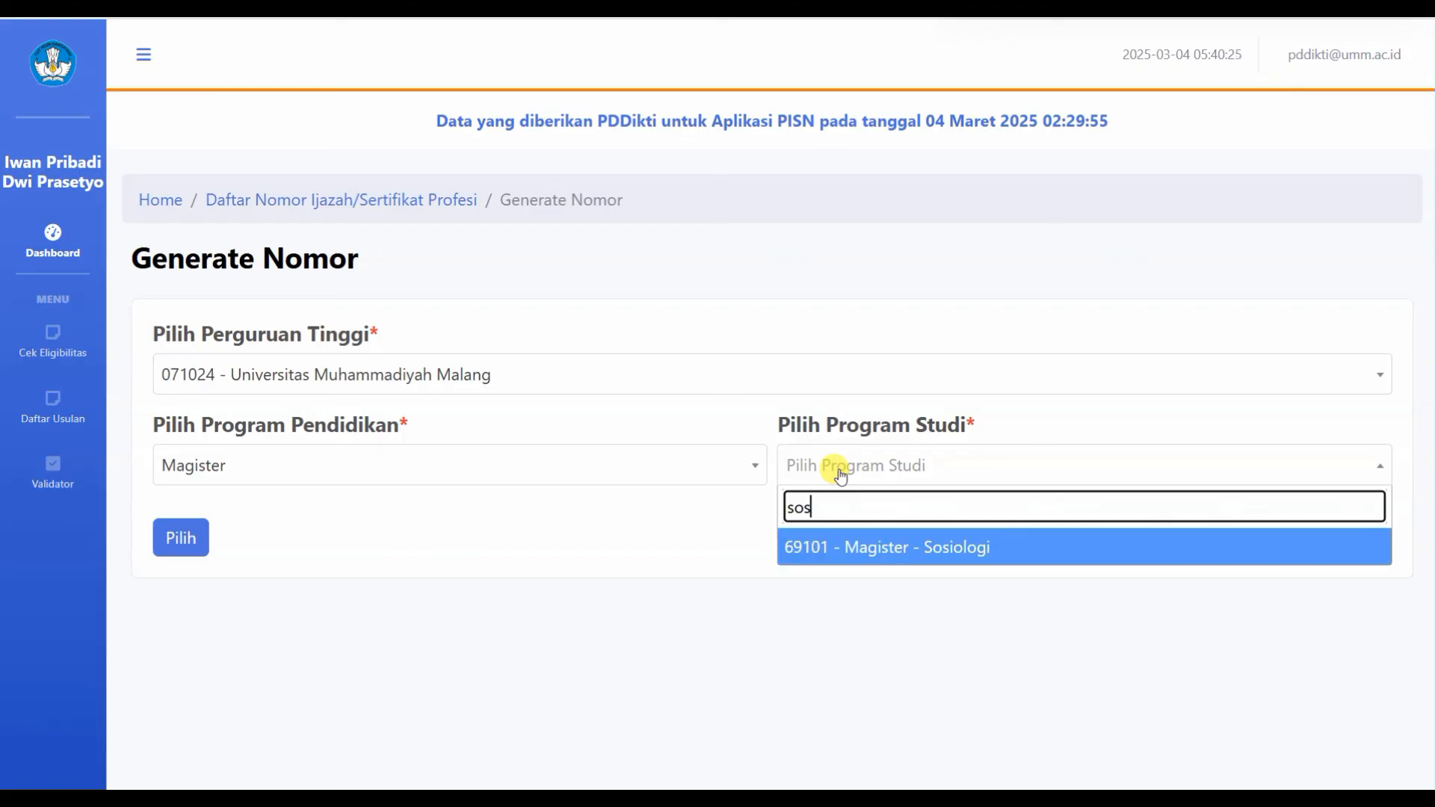
left_click(876, 545)
left_click(181, 538)
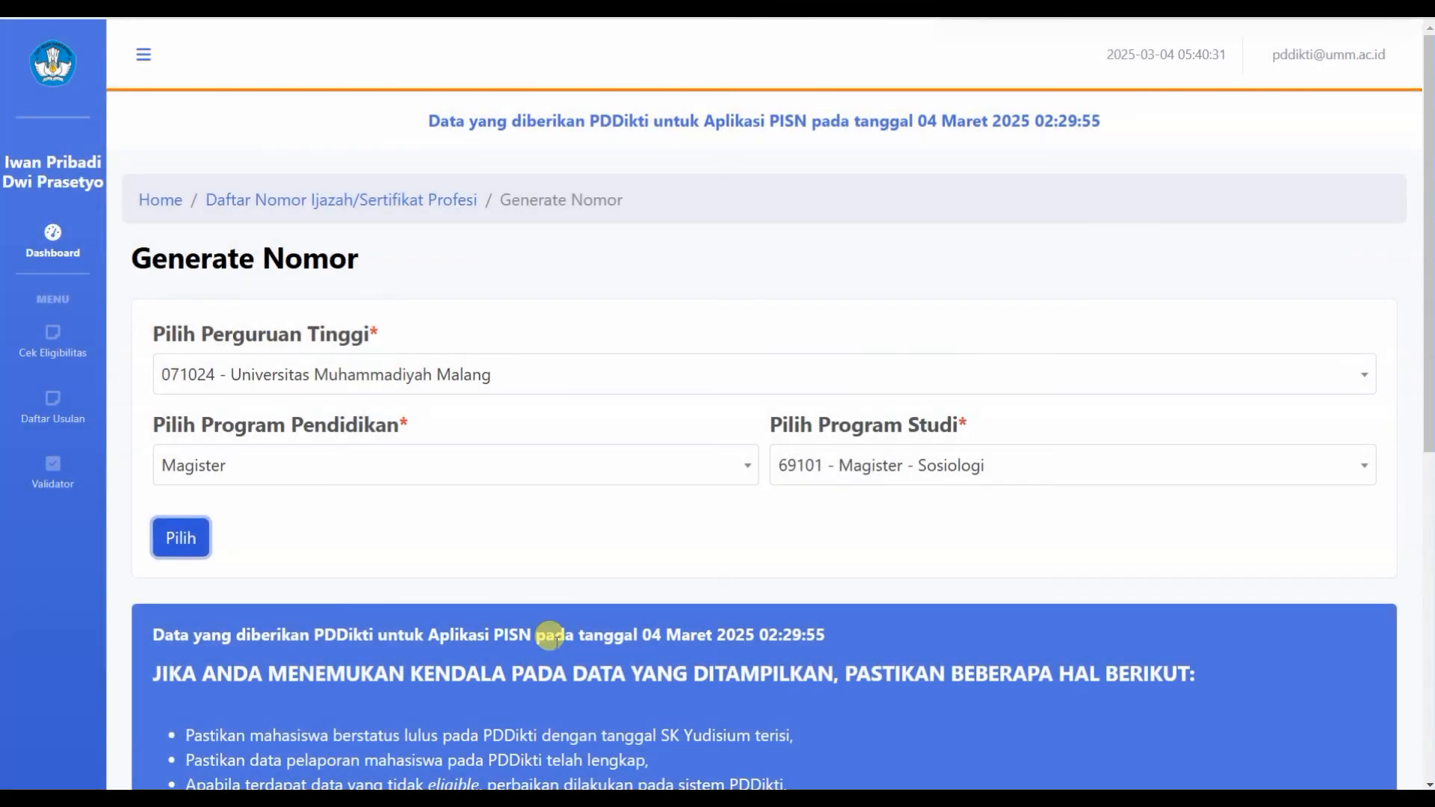
Step: Check that the Eligible and Tidak Eligible student tables are both empty, then return to Neo Feeder
scroll(666, 631, "down", 7)
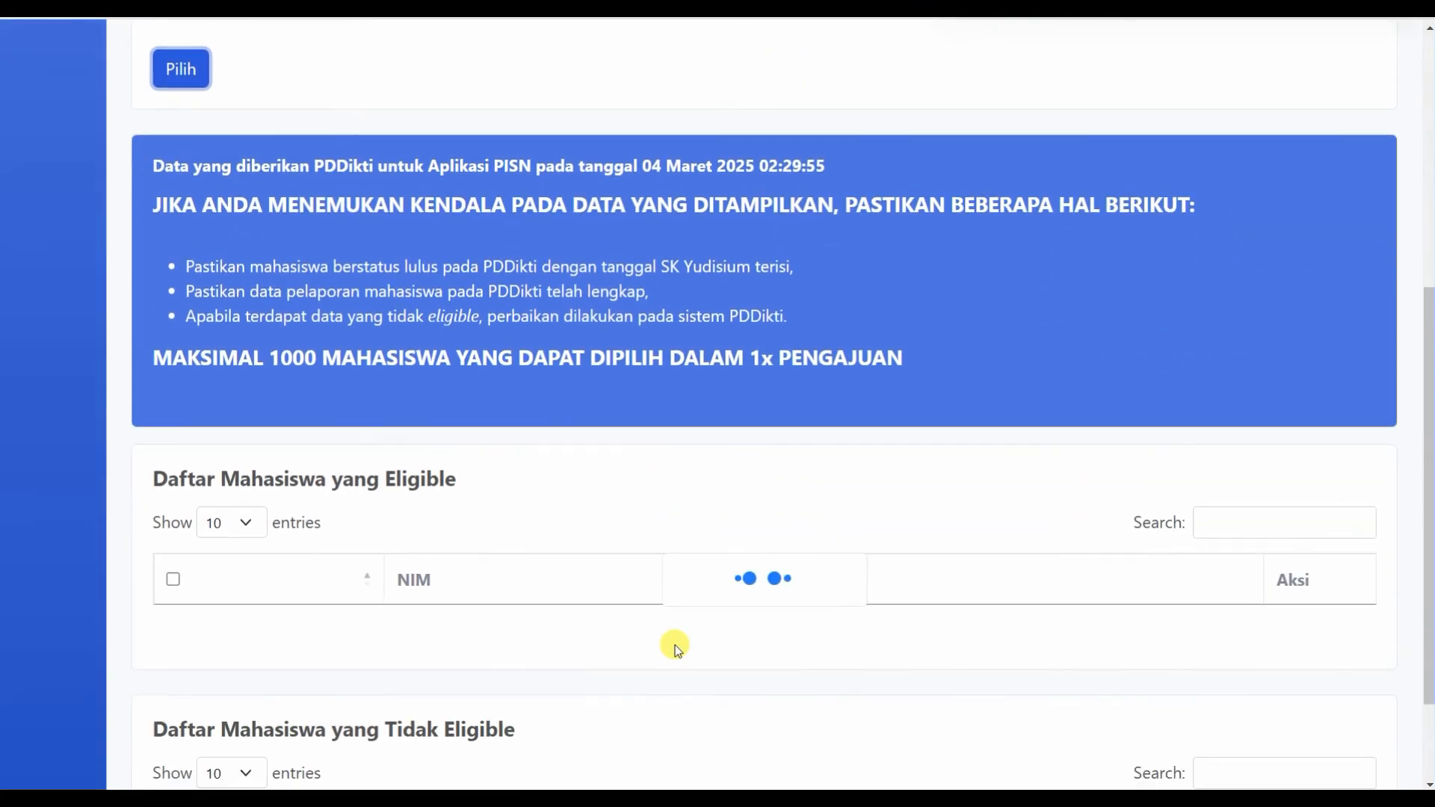
scroll(674, 644, "down", 1)
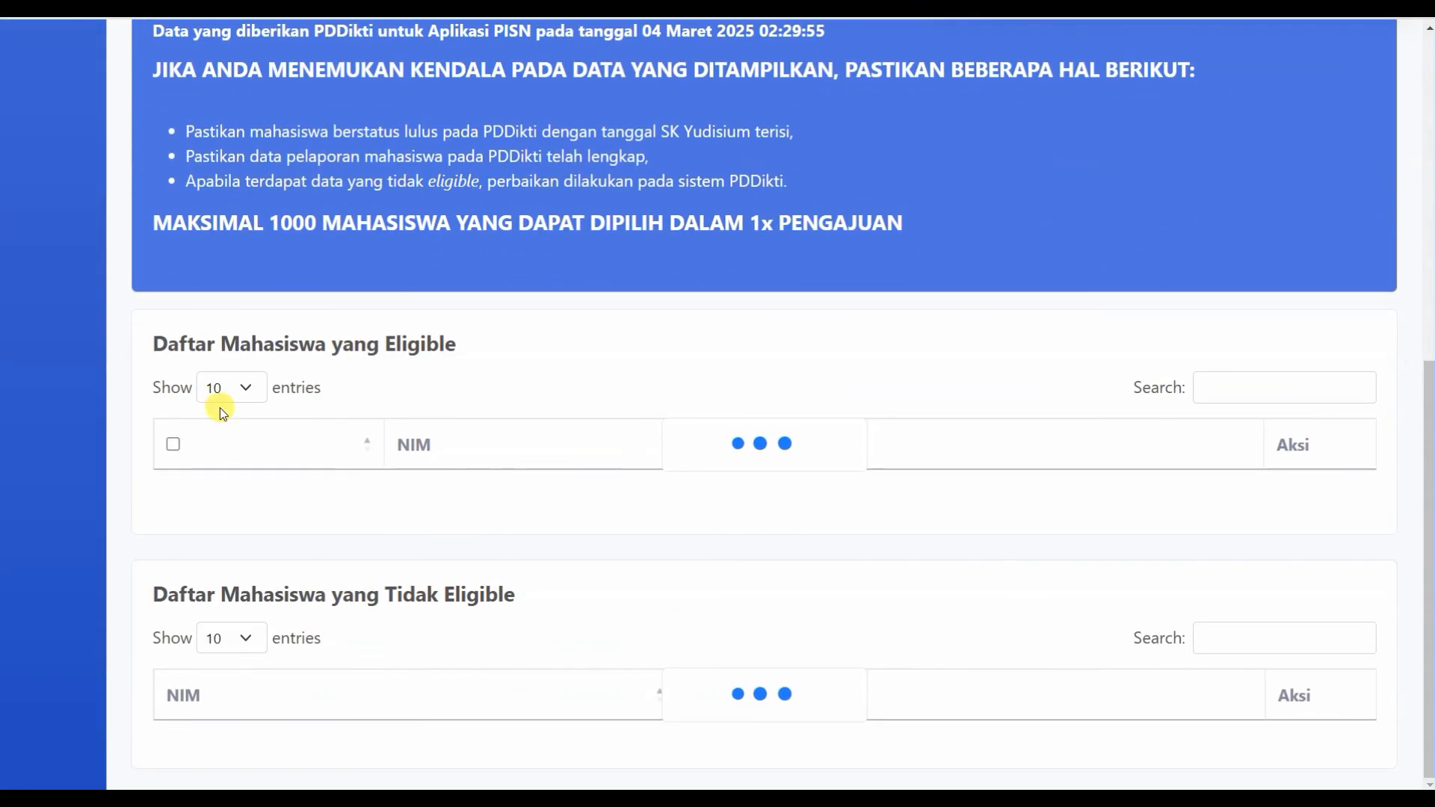
scroll(481, 416, "down", 2)
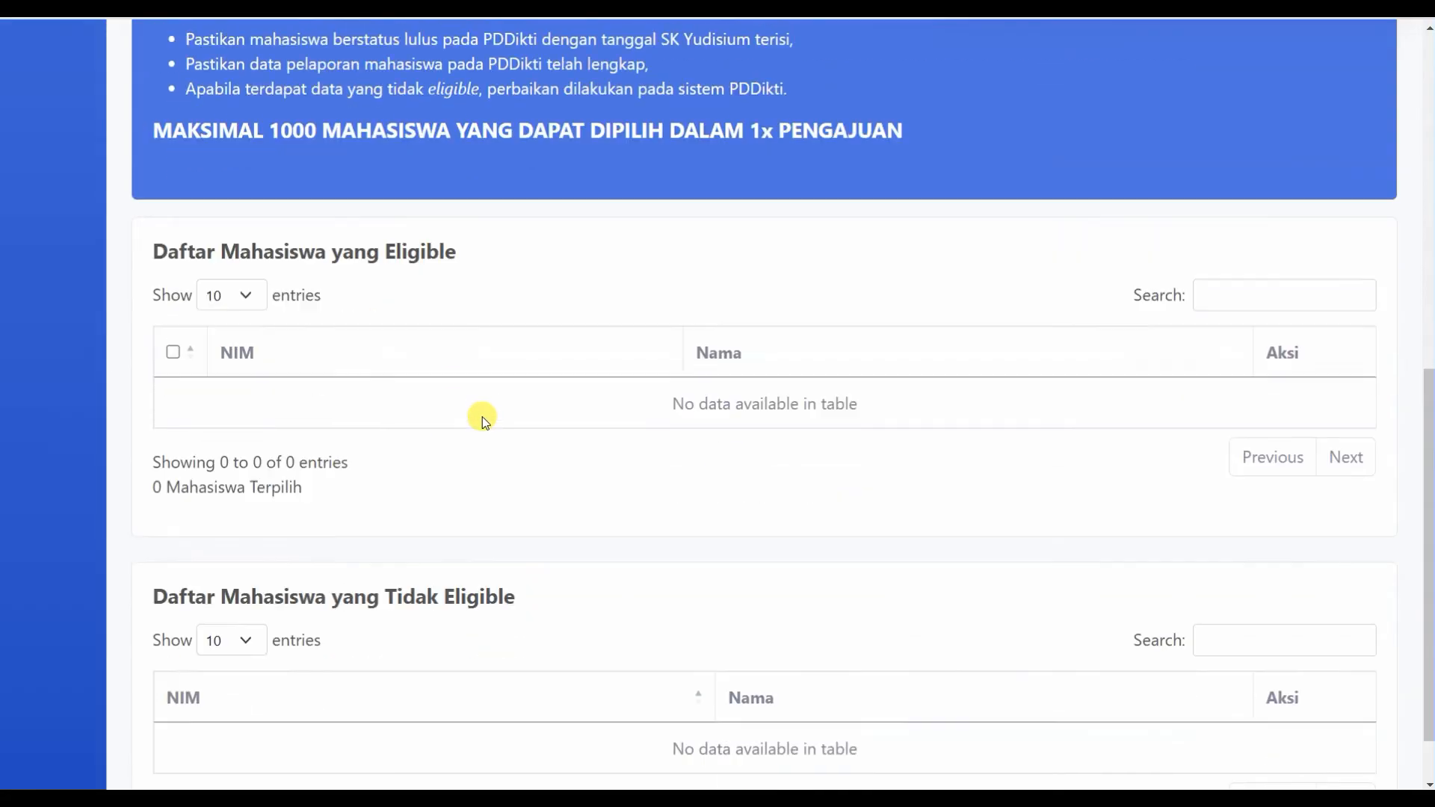
scroll(529, 535, "up", 2)
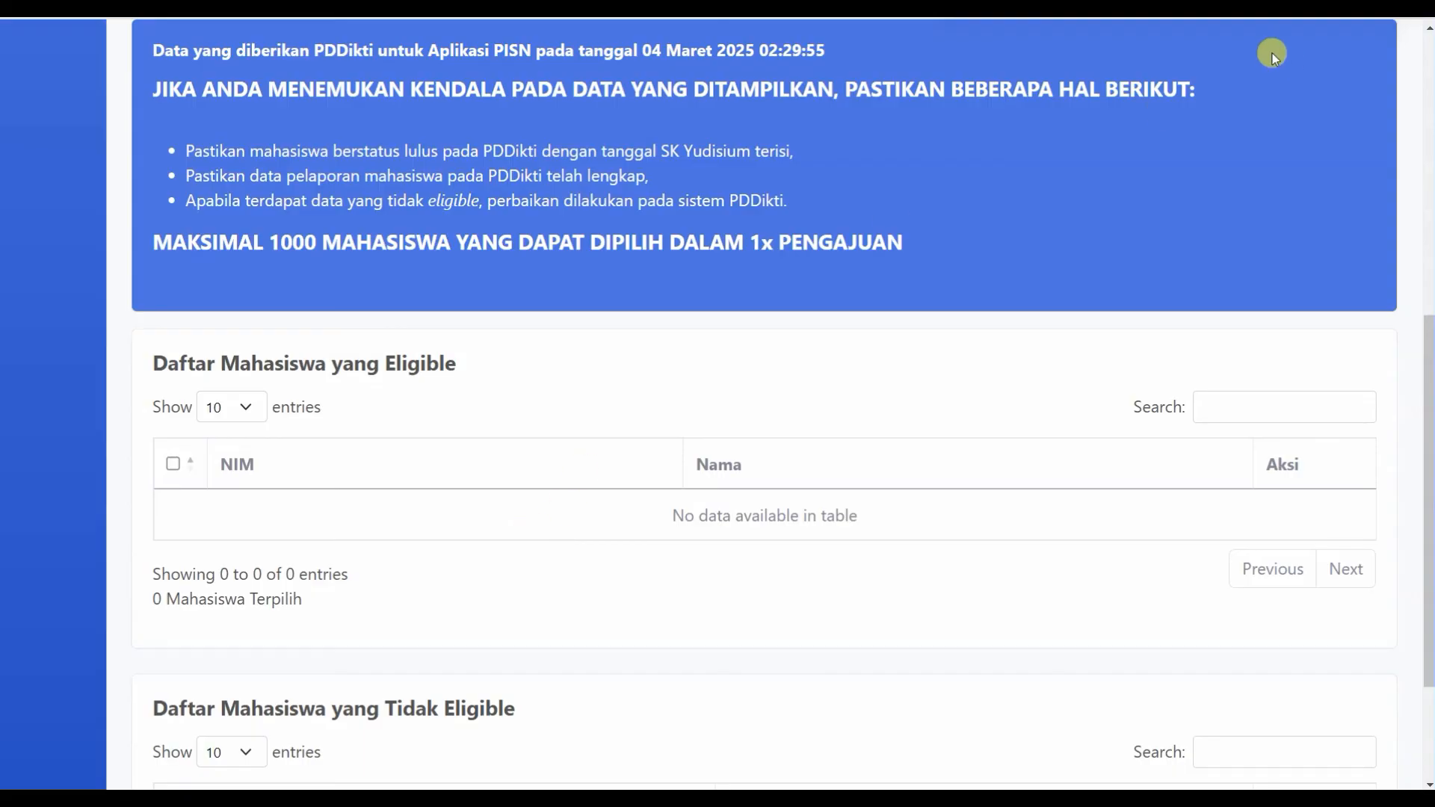
left_click(1099, 7)
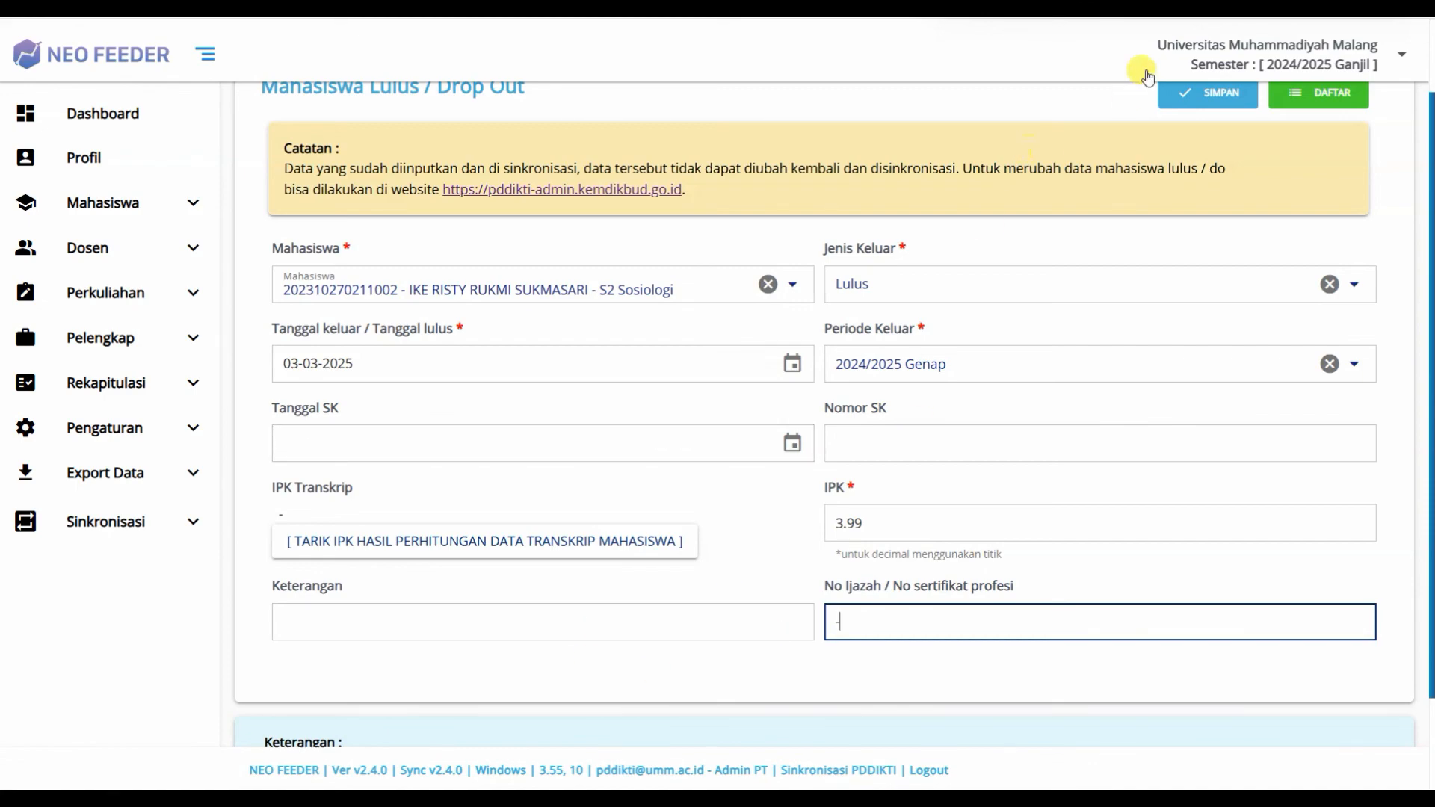
Step: Switch back to PISN's Generate Nomor page, whose eligible list still shows 0 entries
left_click(1195, 7)
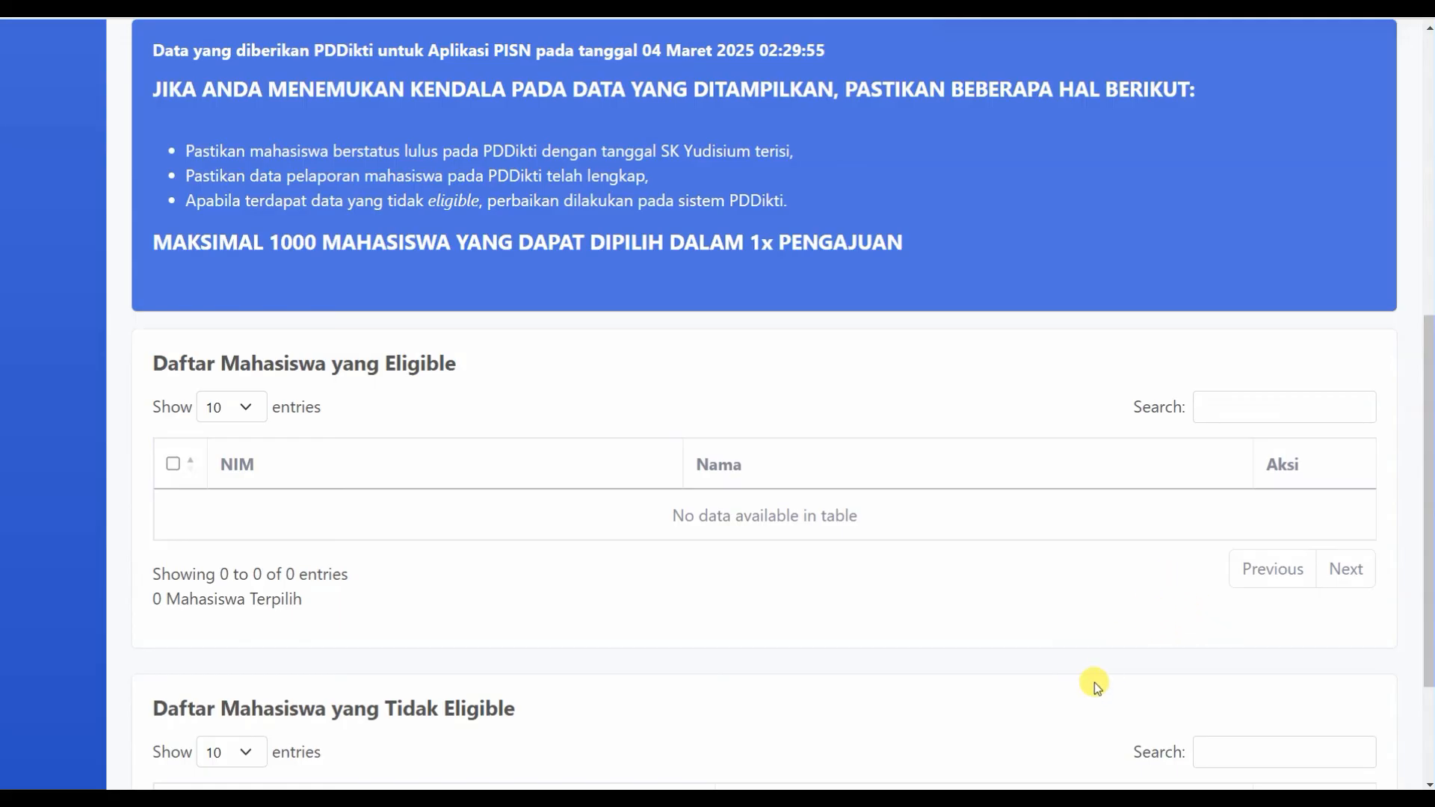
scroll(1090, 677, "up", 3)
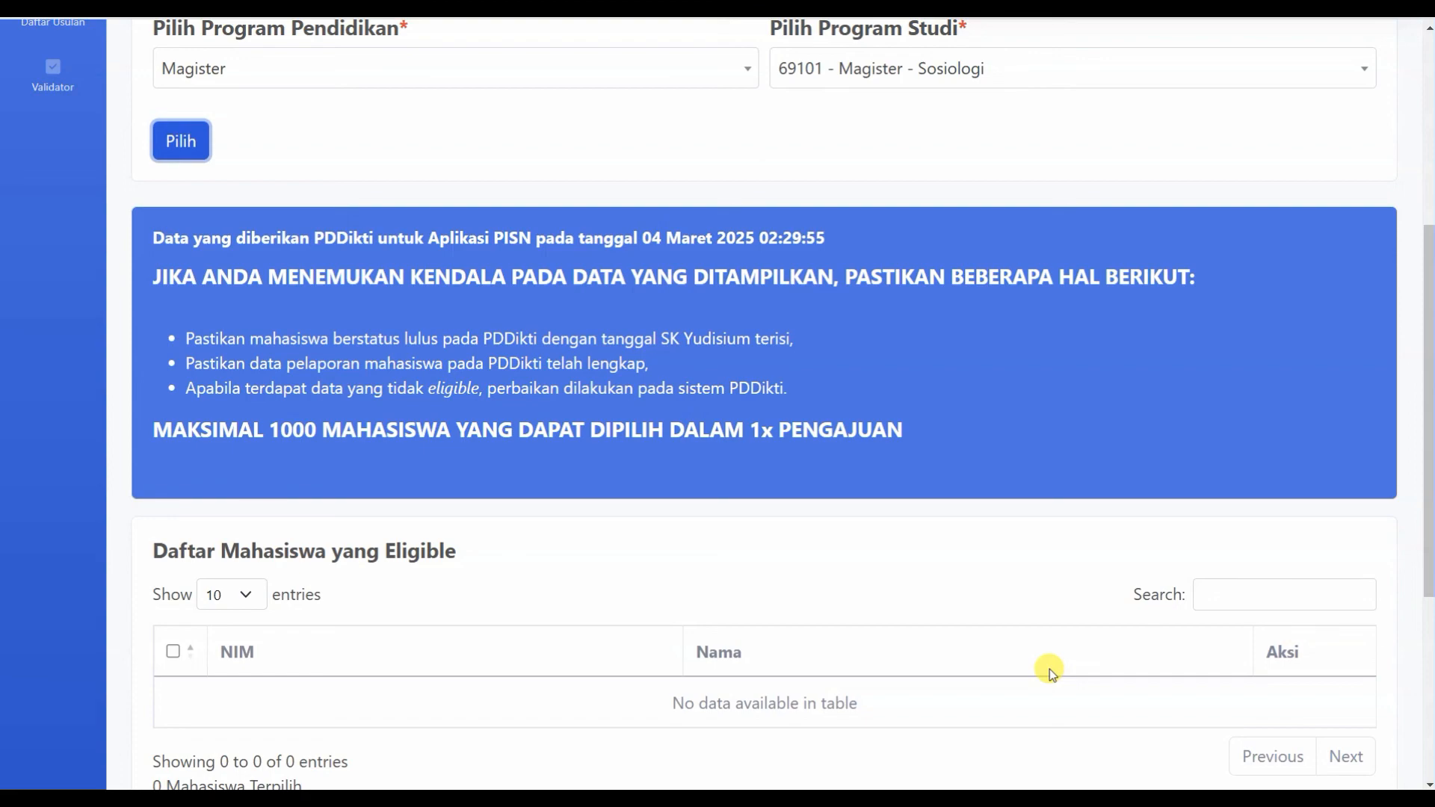
scroll(1049, 673, "up", 4)
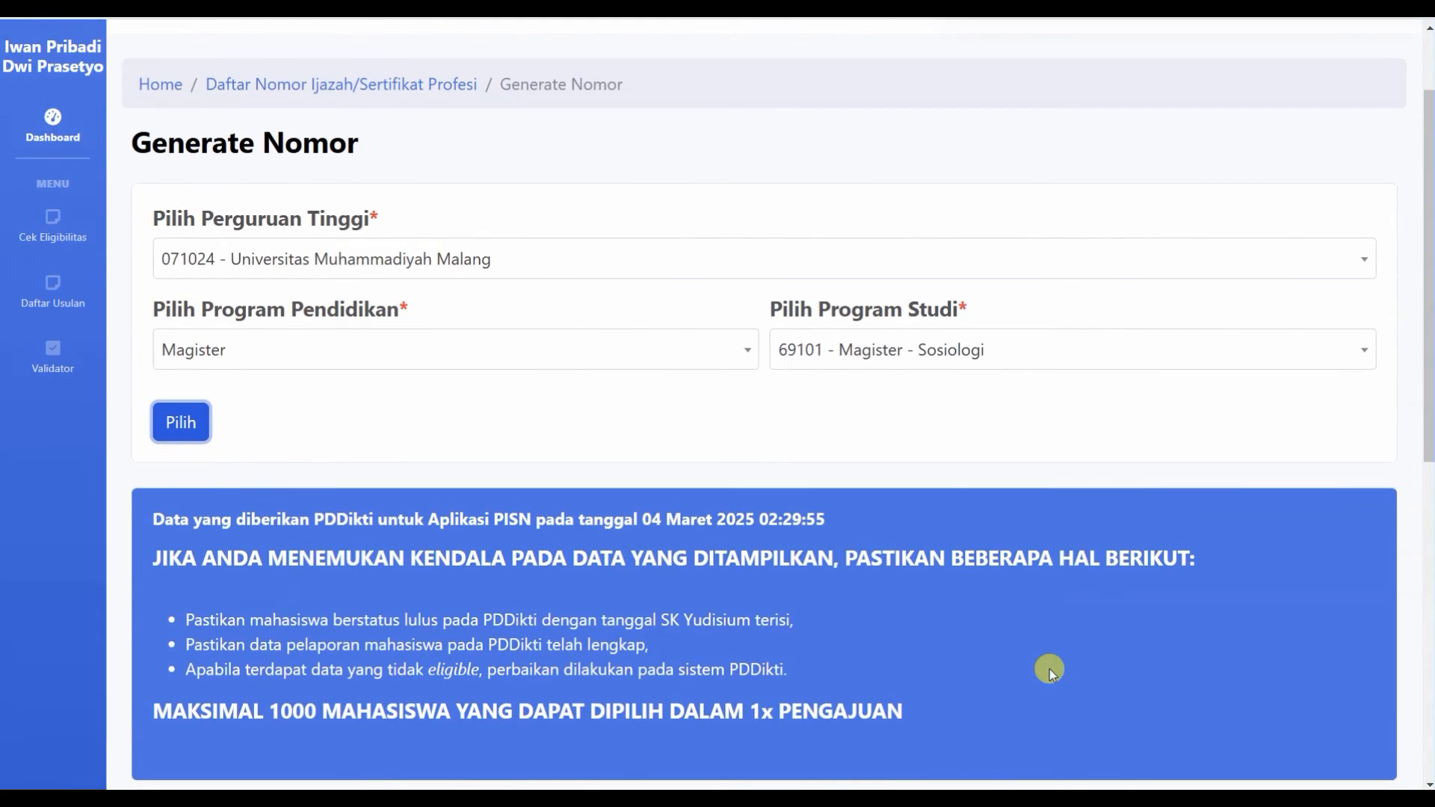